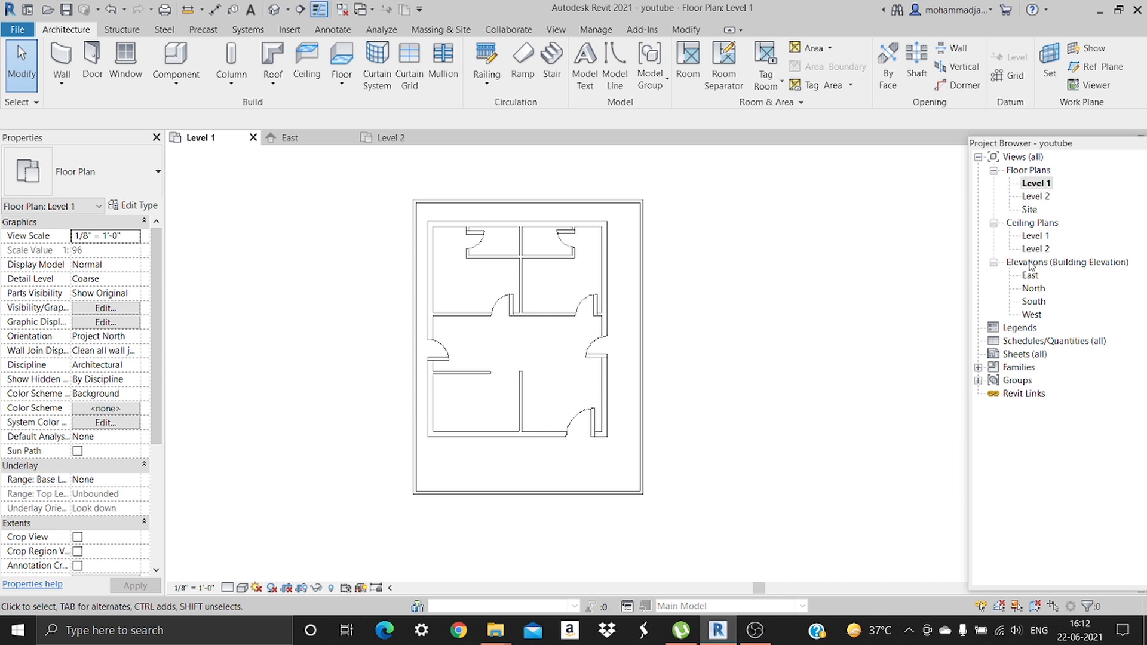
# Open the East elevation and set the elevation of Level 2 to 10' 6".
pyautogui.doubleClick(1031, 276)
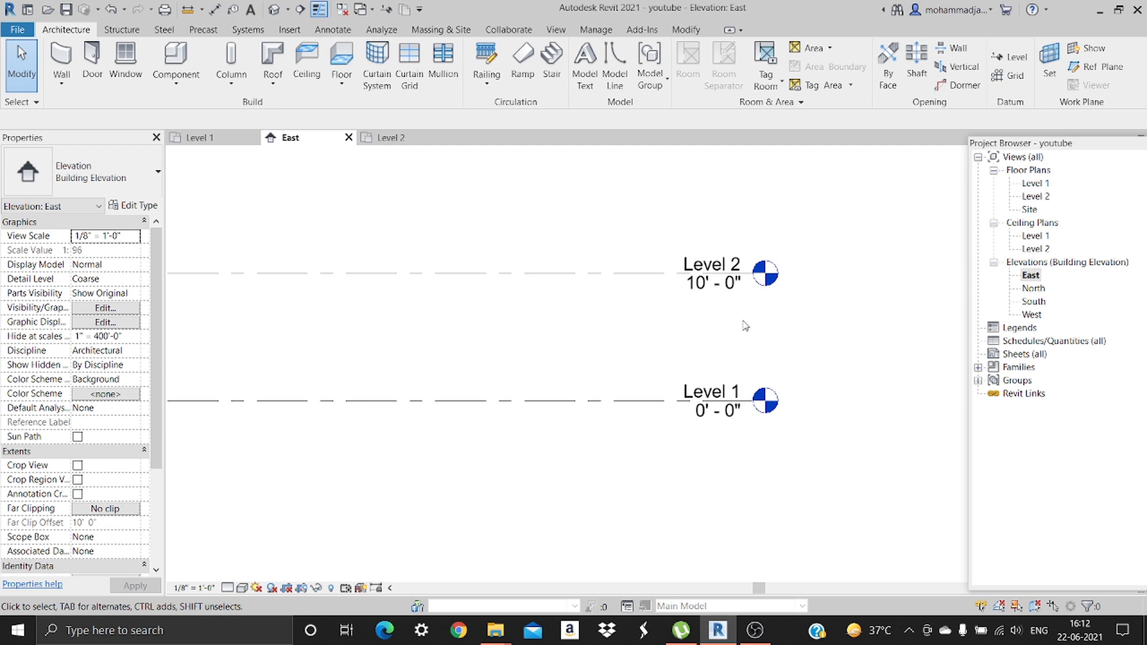
pyautogui.doubleClick(733, 291)
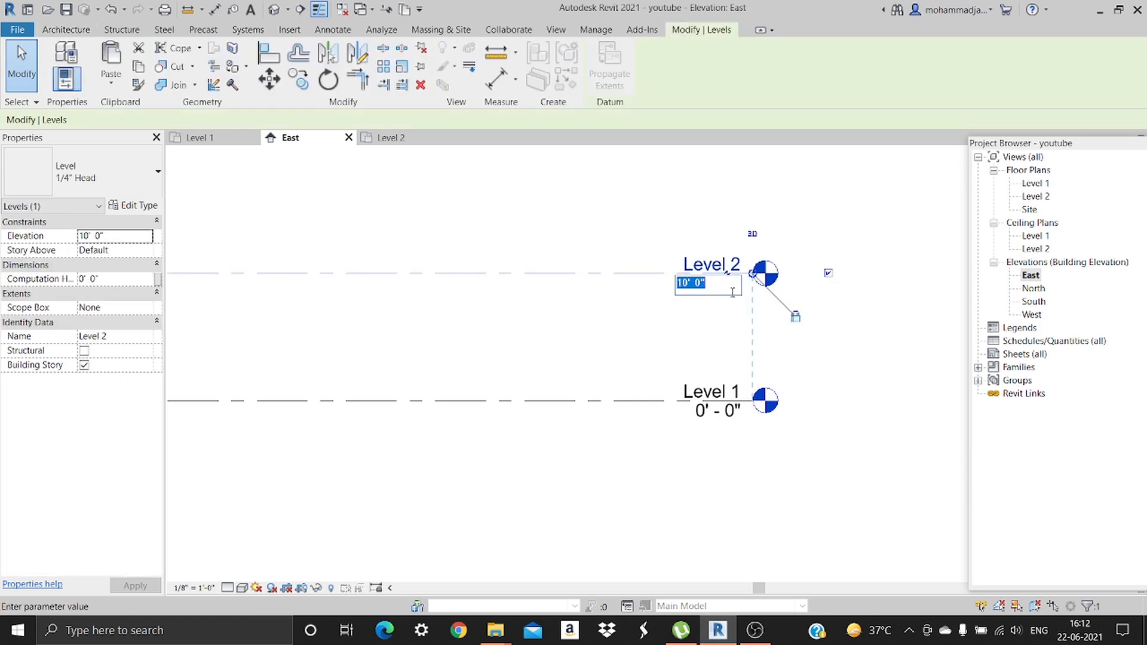
pyautogui.write('1')
pyautogui.write('0\'6"')
pyautogui.press('Return')
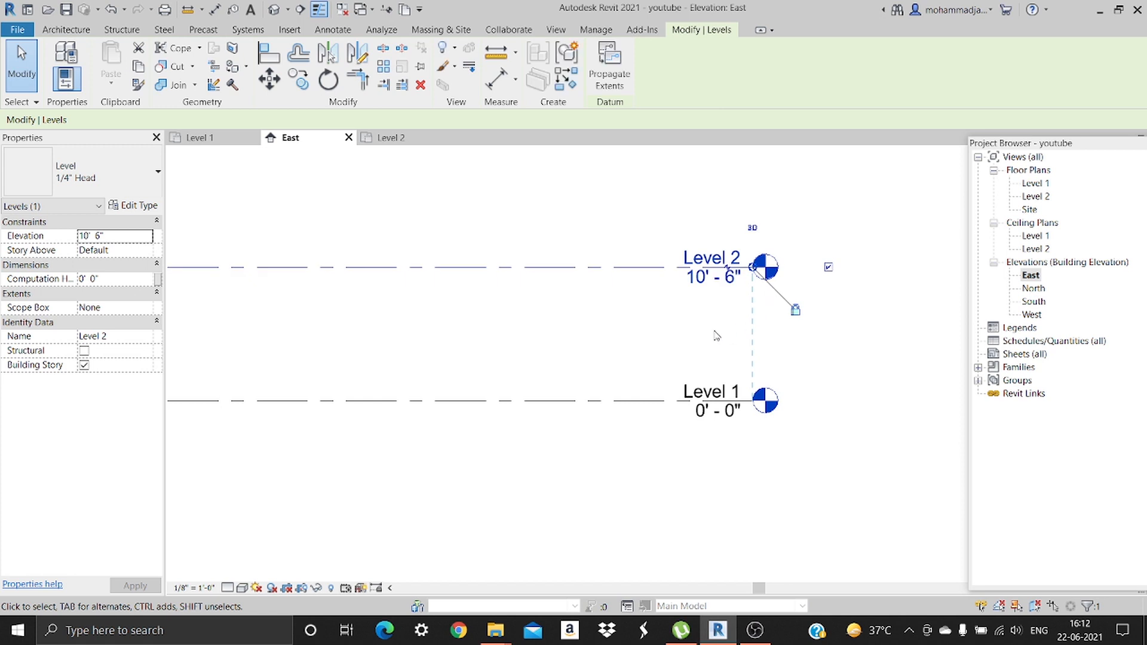
# Add a level above Level 2 by picking its line with a 10' 6" offset.
pyautogui.scroll(-3, 716, 335)
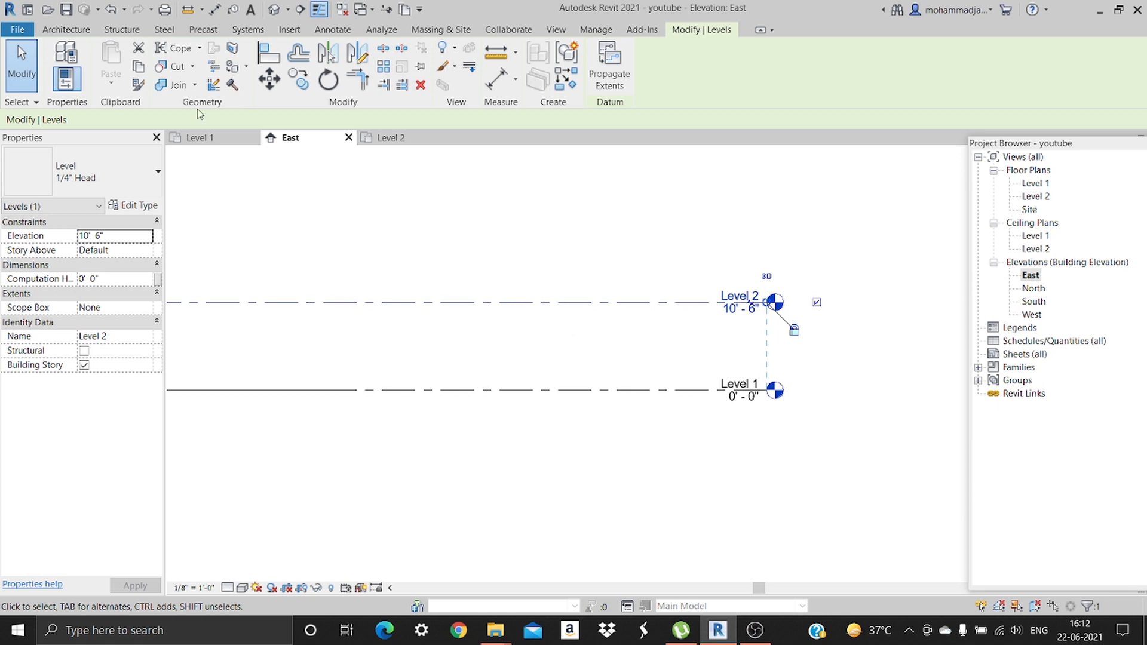
pyautogui.click(66, 30)
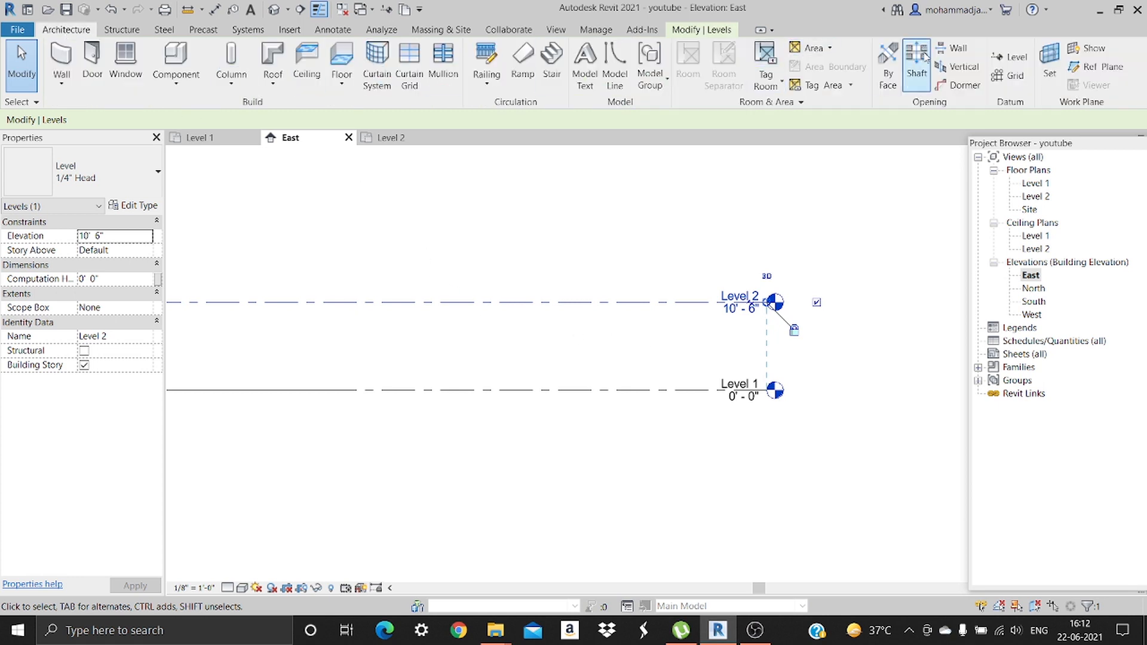
pyautogui.click(1007, 63)
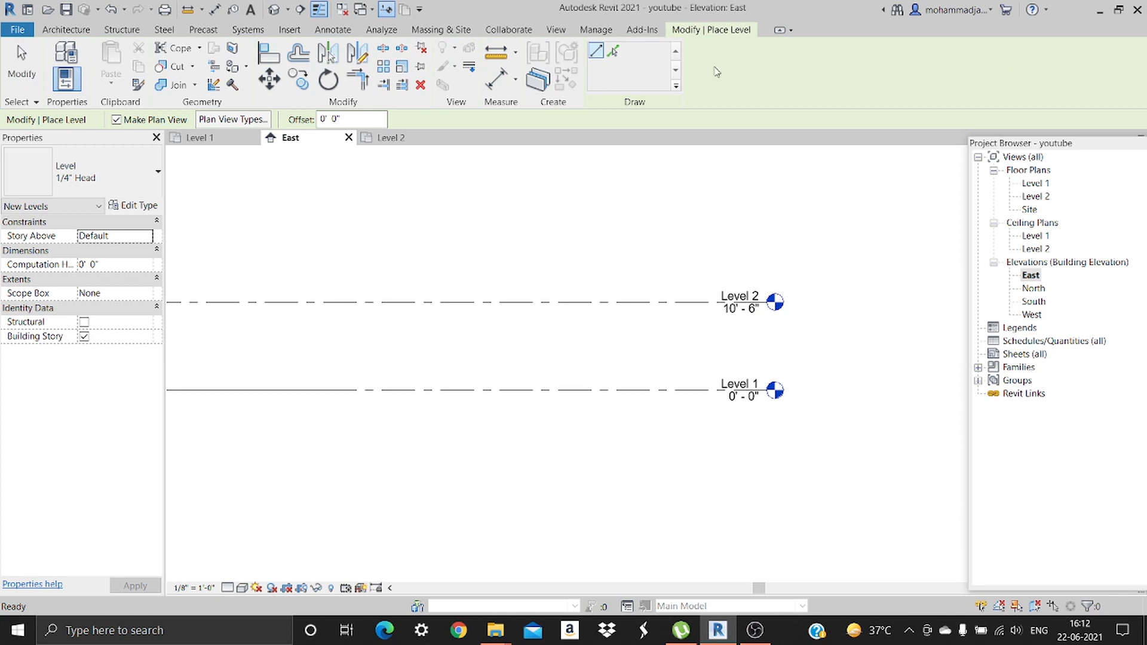
pyautogui.click(615, 52)
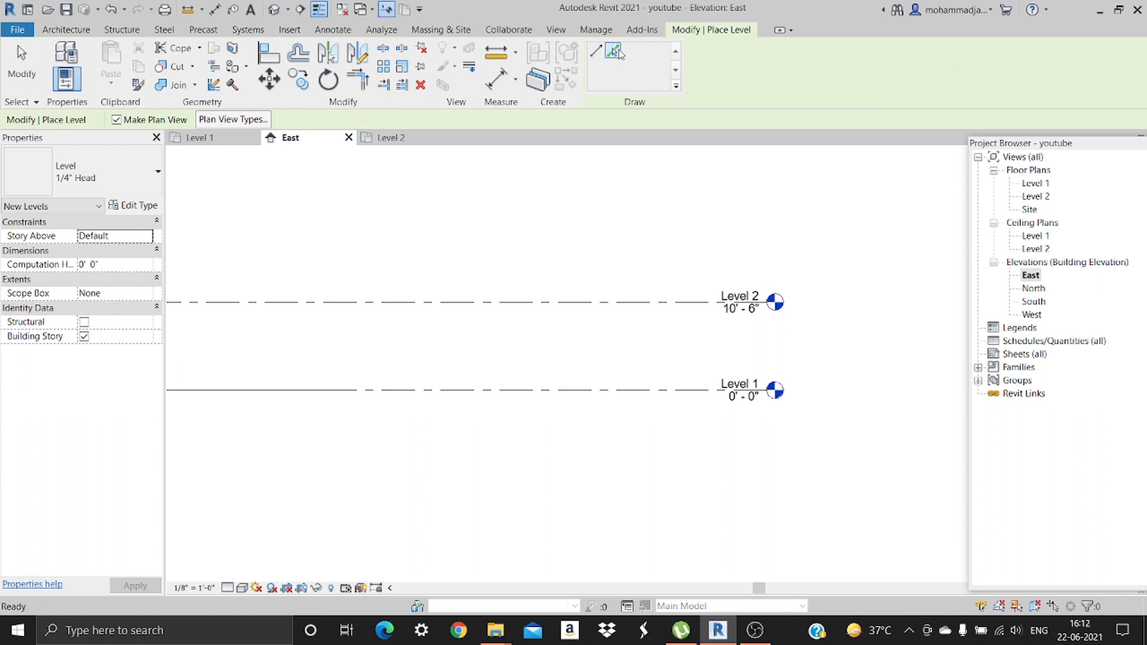
pyautogui.click(359, 119)
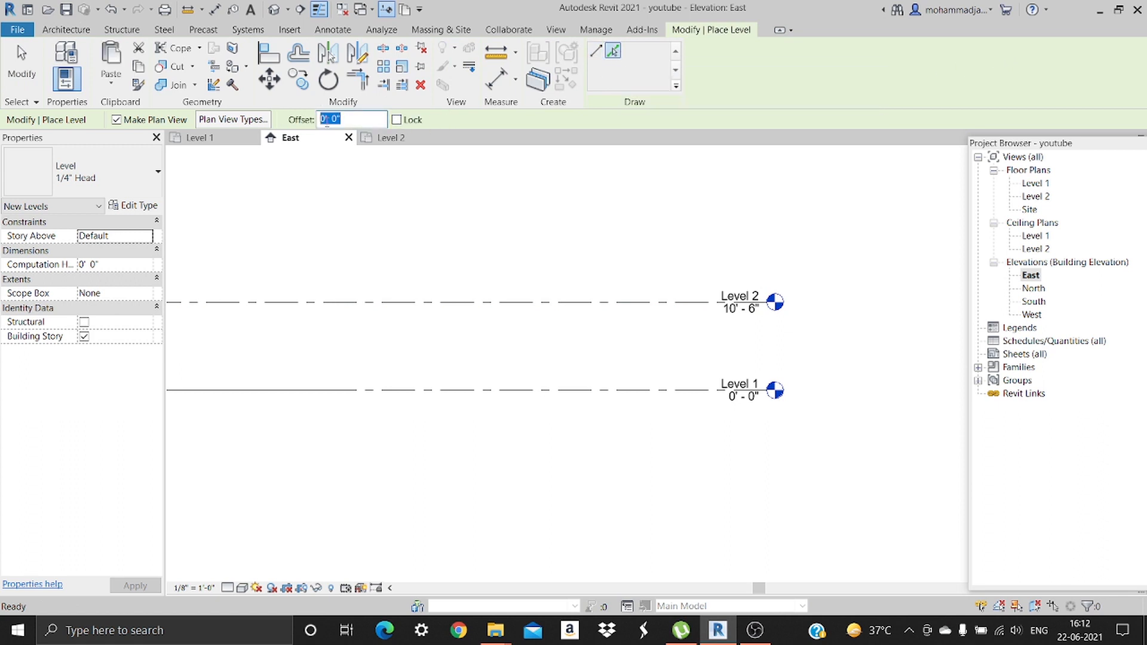
pyautogui.write('1')
pyautogui.click(424, 302)
pyautogui.moveTo(425, 300); pyautogui.dragTo(573, 474, button='middle')
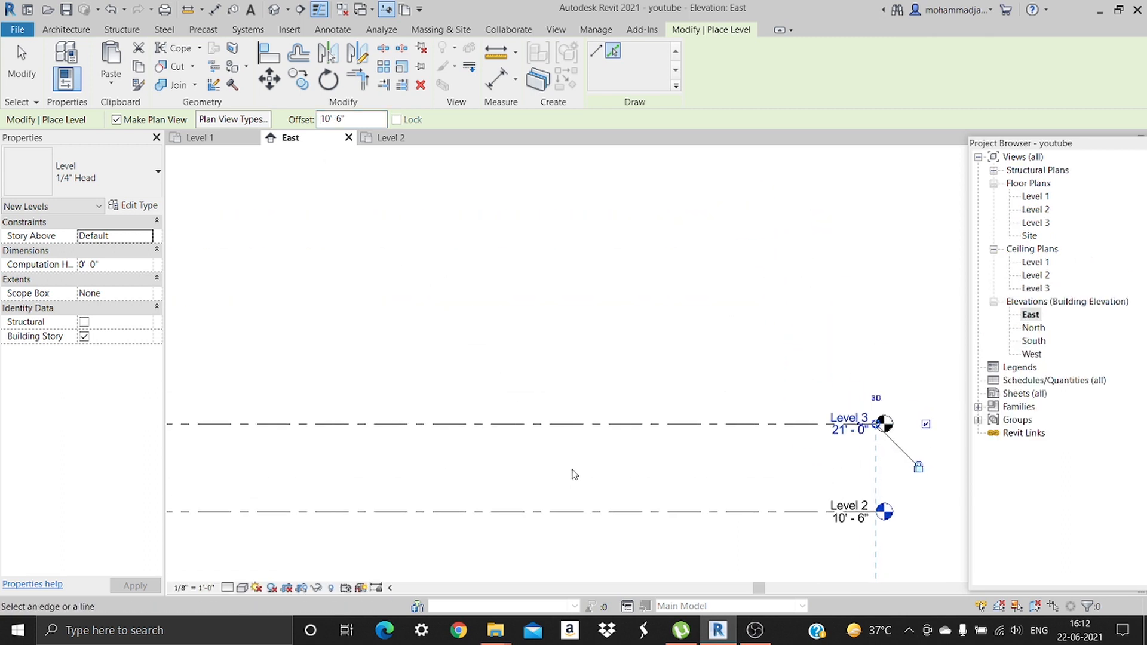
# Add two more levels above the newest one, each offset 10' 6" from the level beneath it.
pyautogui.click(577, 424)
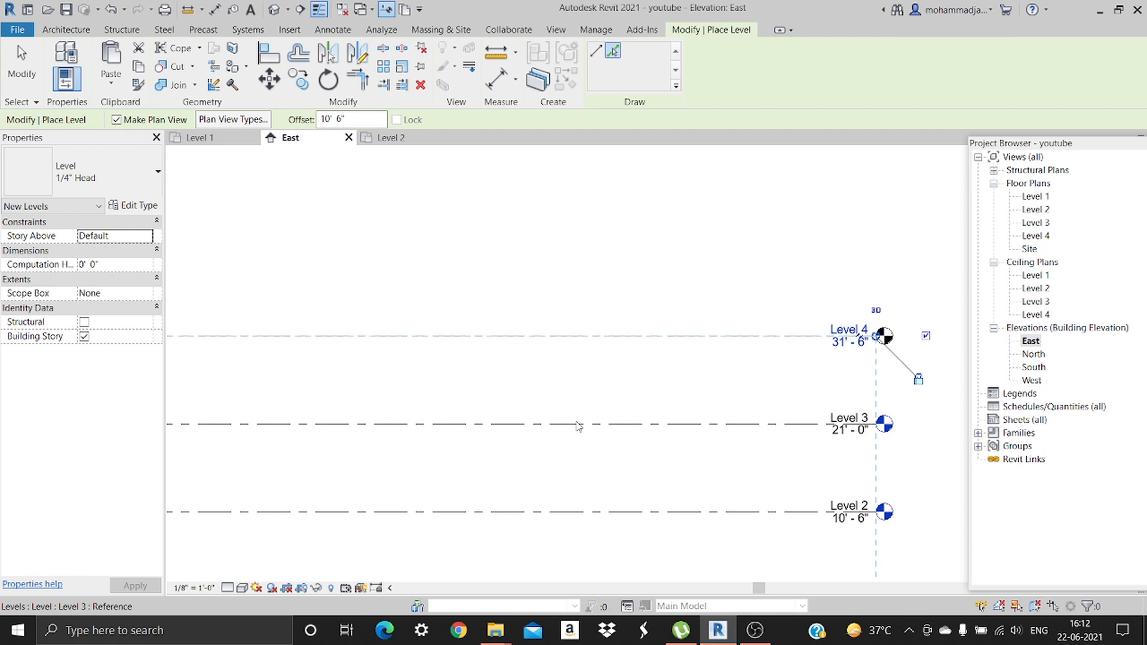
pyautogui.click(589, 335)
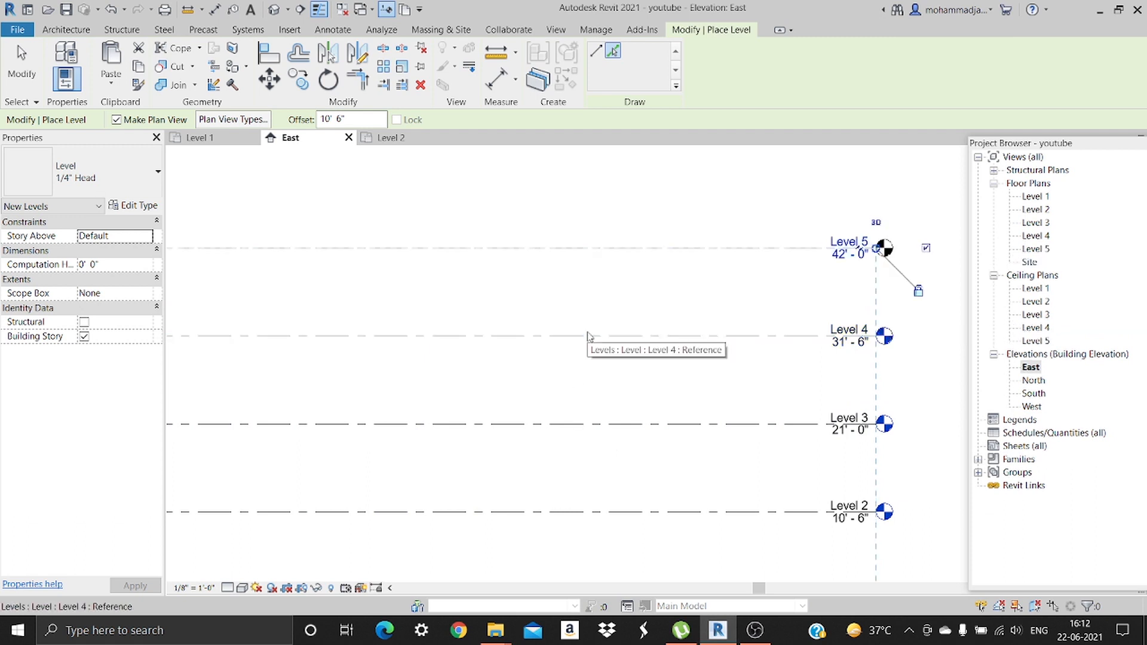
pyautogui.scroll(-2, 679, 341)
pyautogui.moveTo(674, 338); pyautogui.dragTo(786, 297, button='middle')
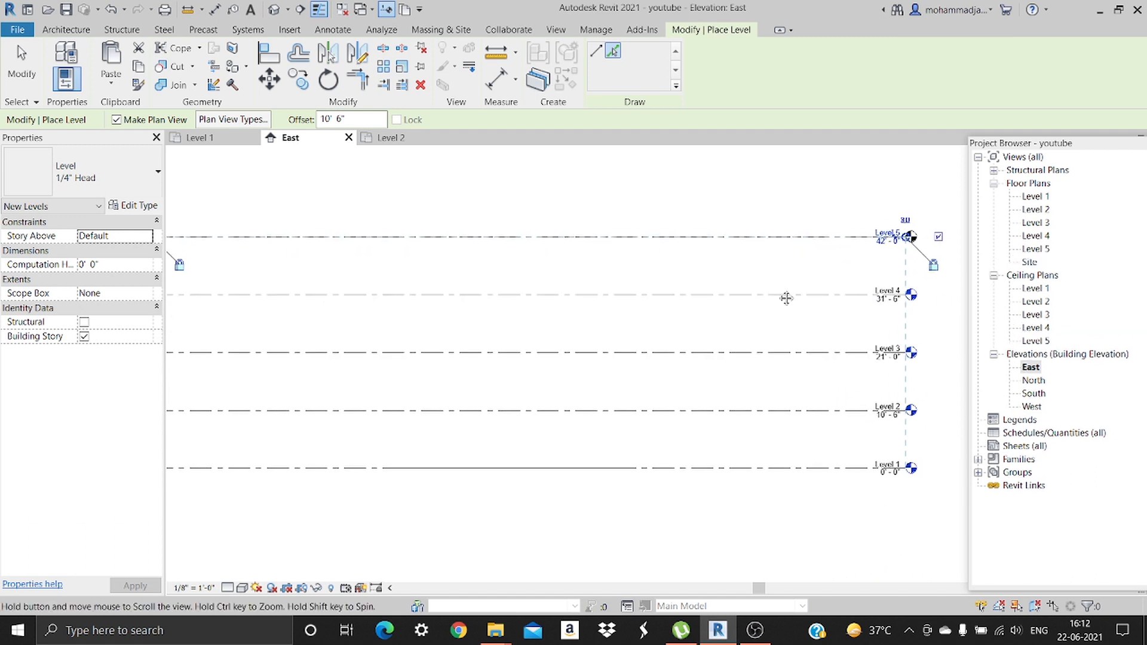
pyautogui.scroll(-2, 786, 294)
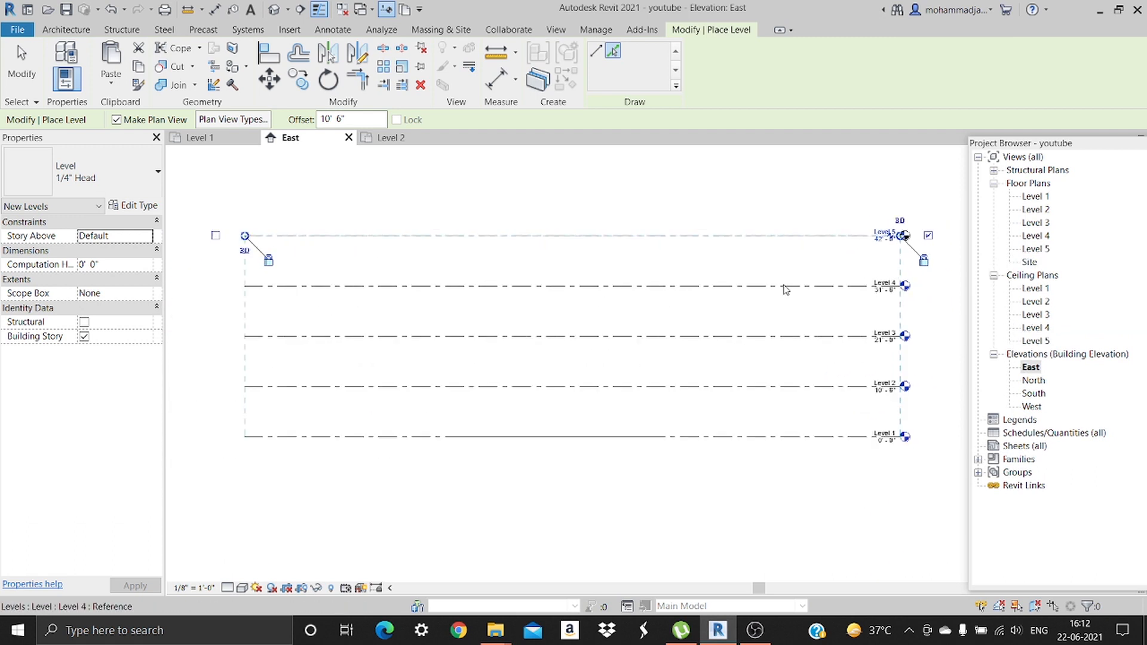
# Open the Level 1 floor plan and start the Wall command with the Generic - 8" Masonry type.
pyautogui.doubleClick(1039, 198)
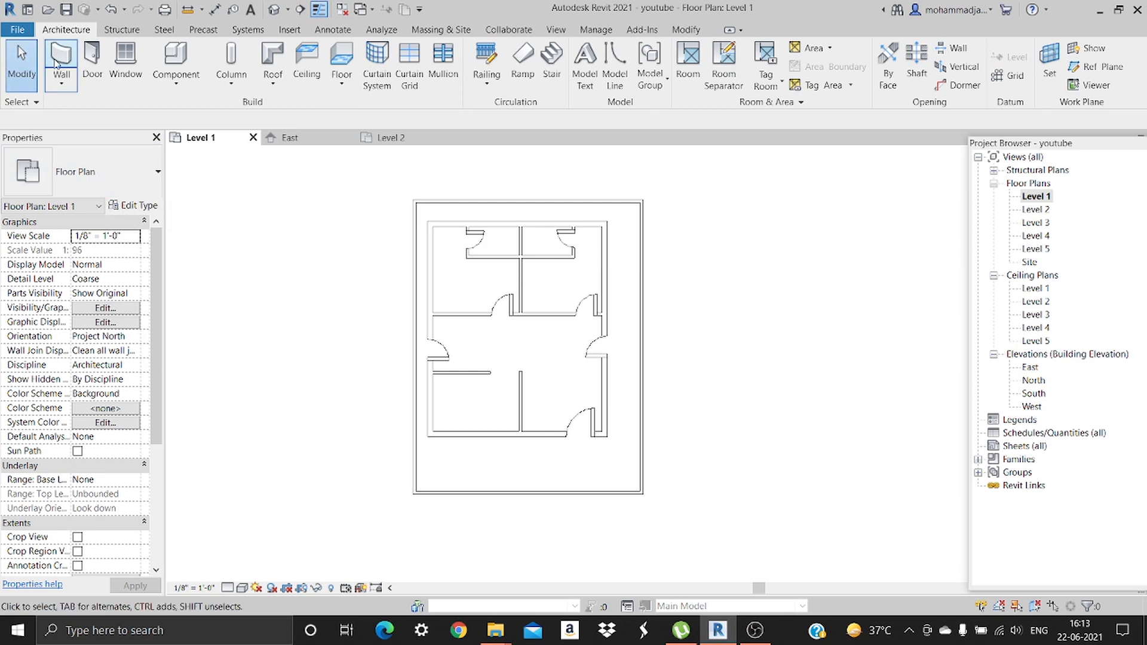
pyautogui.click(55, 62)
pyautogui.click(124, 162)
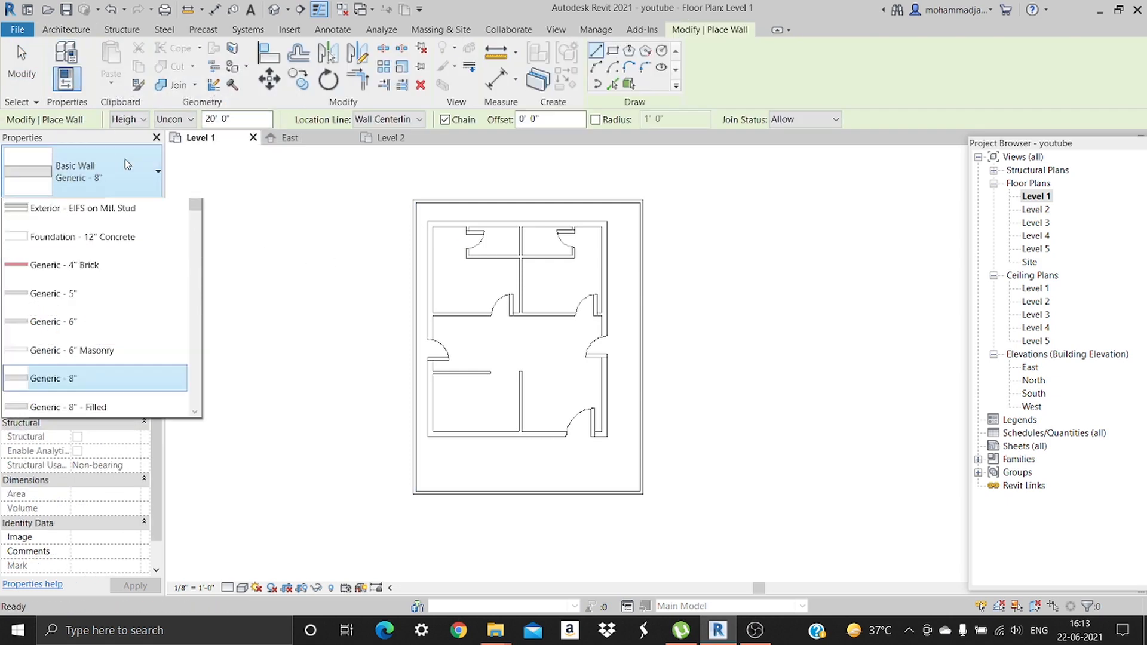
pyautogui.scroll(-5, 117, 257)
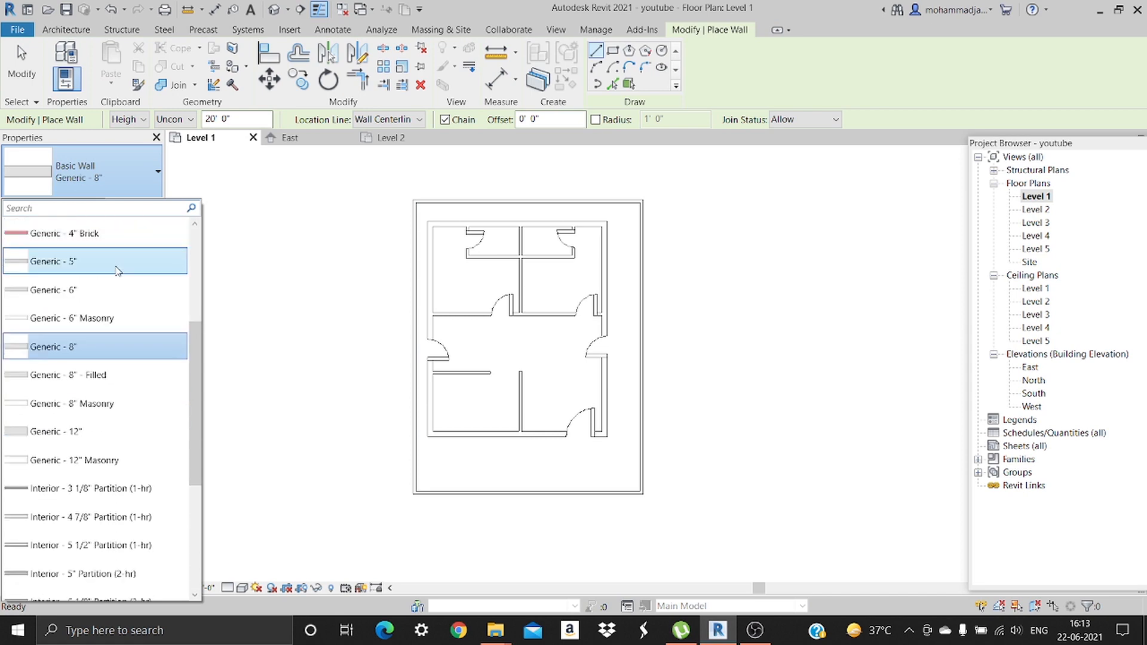
pyautogui.scroll(-2, 117, 270)
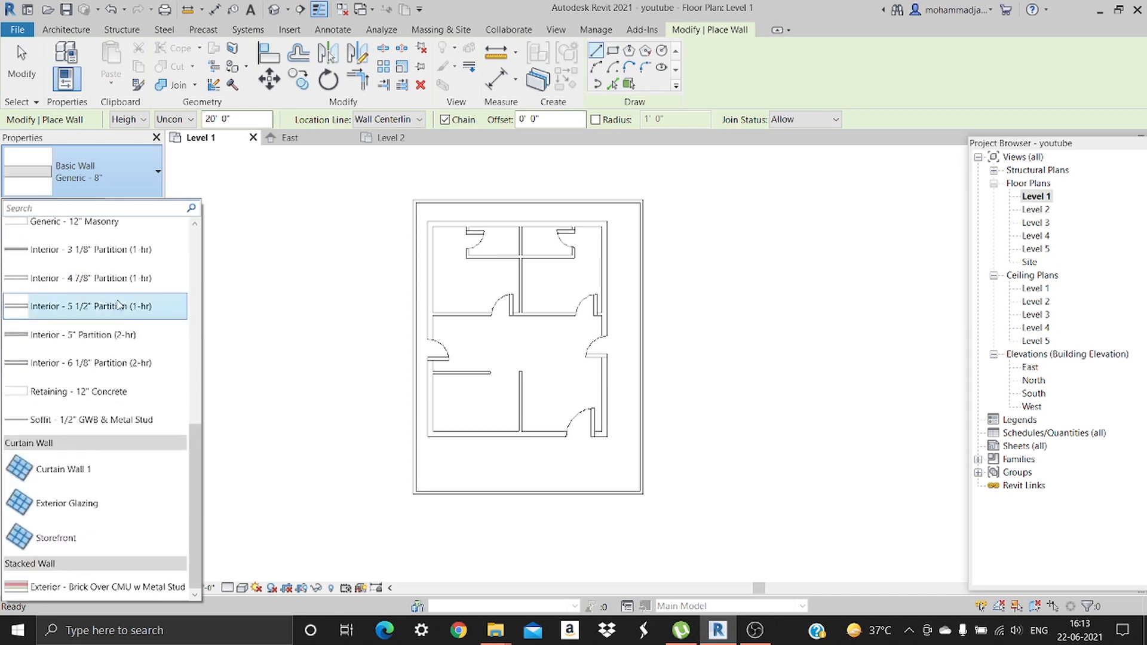
pyautogui.scroll(5, 100, 430)
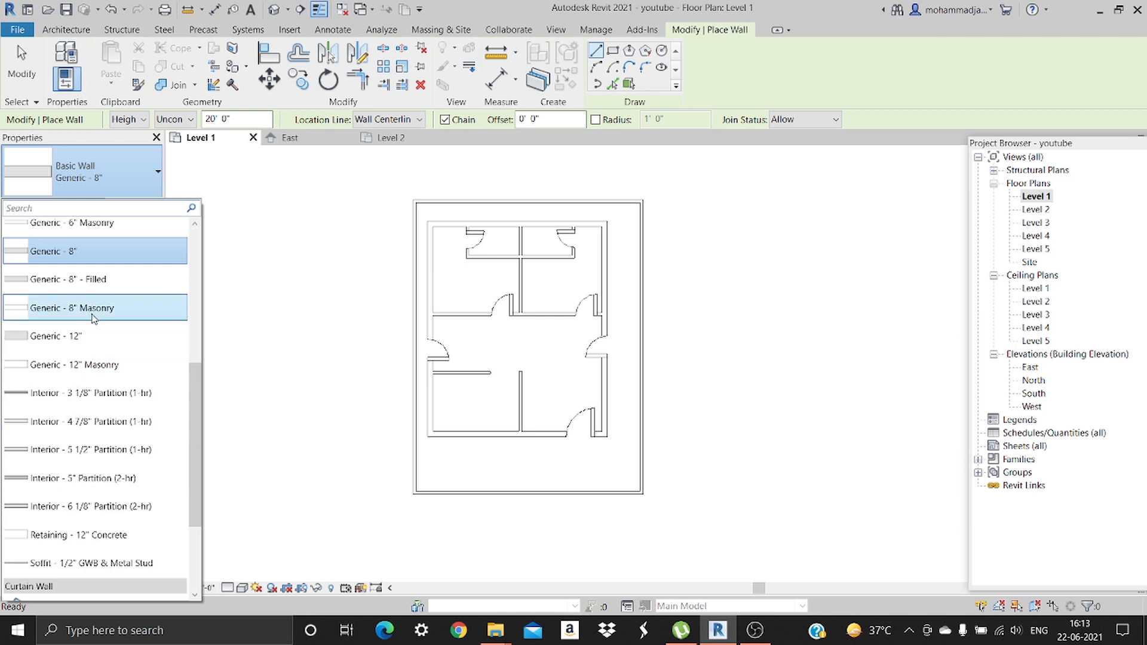
pyautogui.click(92, 308)
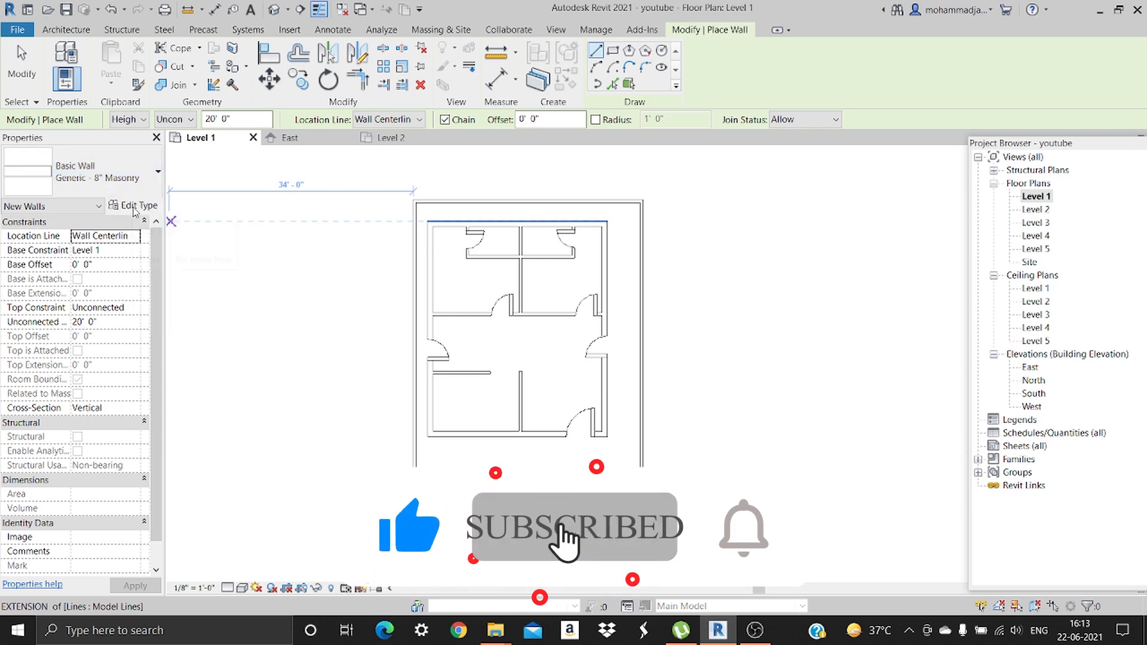
# Duplicate the Generic - 8" Masonry wall type under the name 9"wall.
pyautogui.click(131, 207)
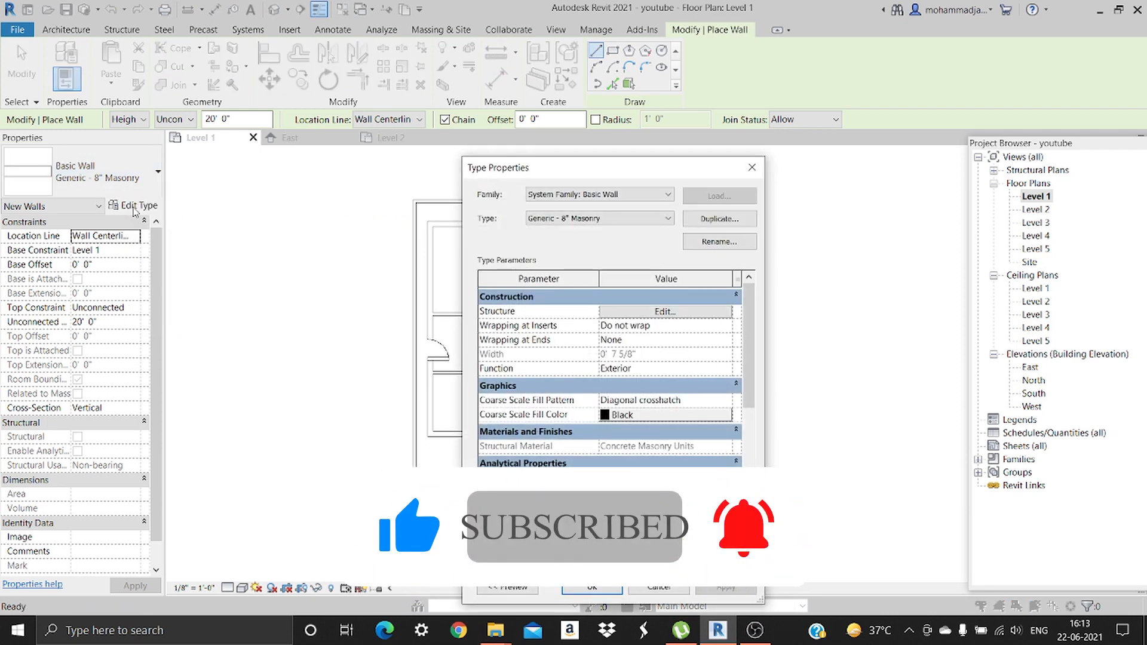
pyautogui.click(738, 221)
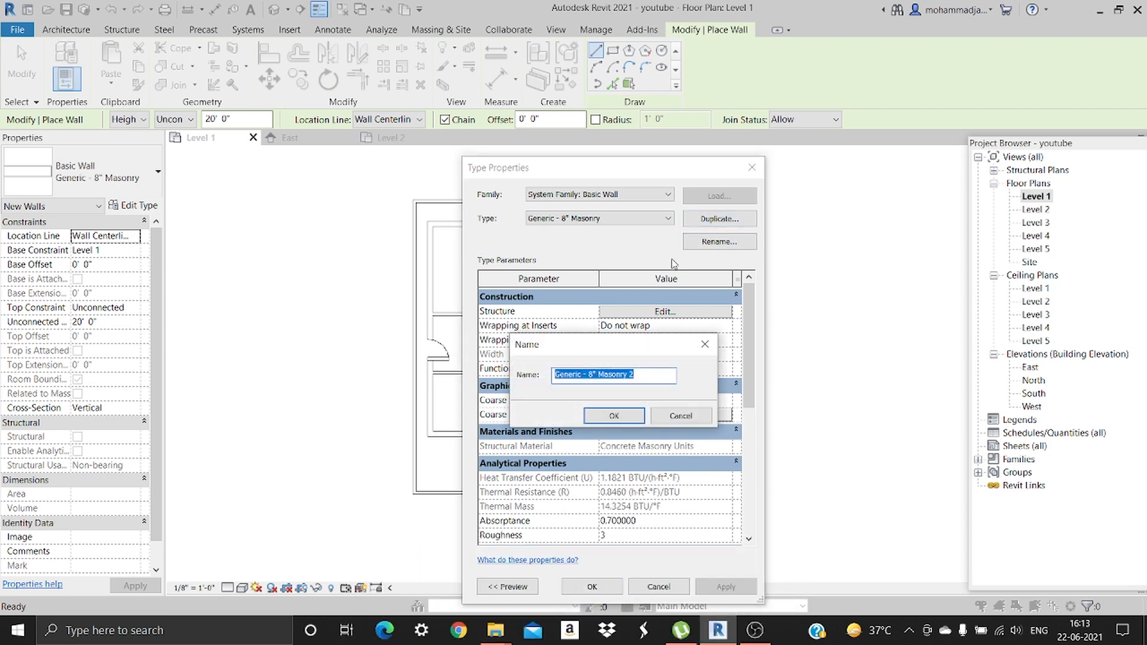
pyautogui.write('S')
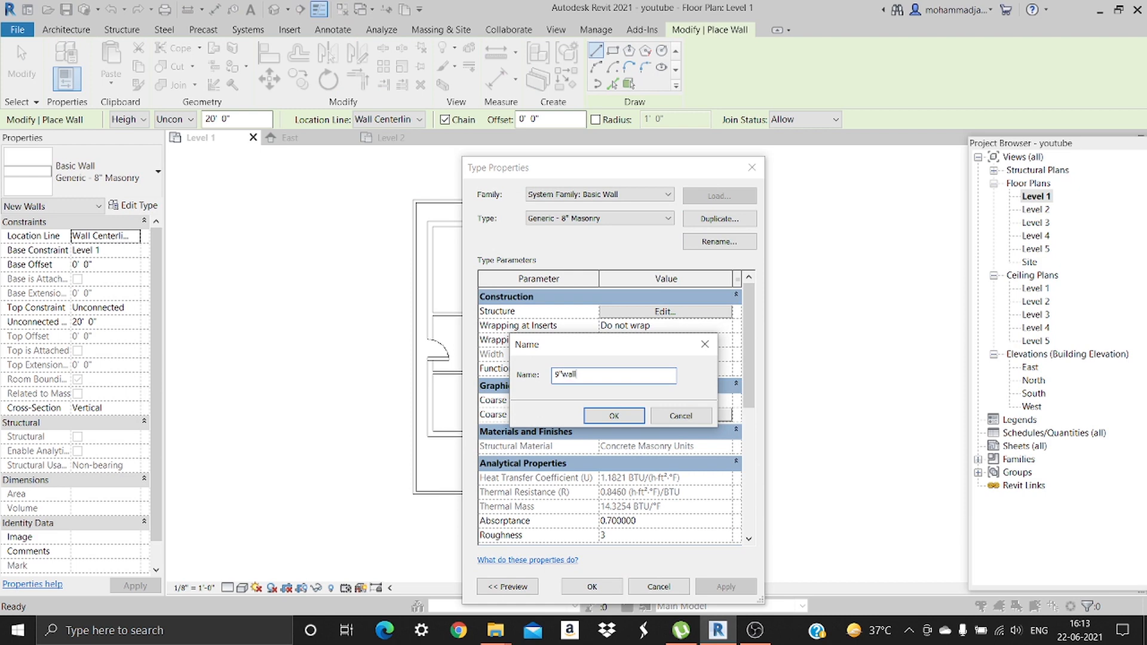
pyautogui.click(615, 417)
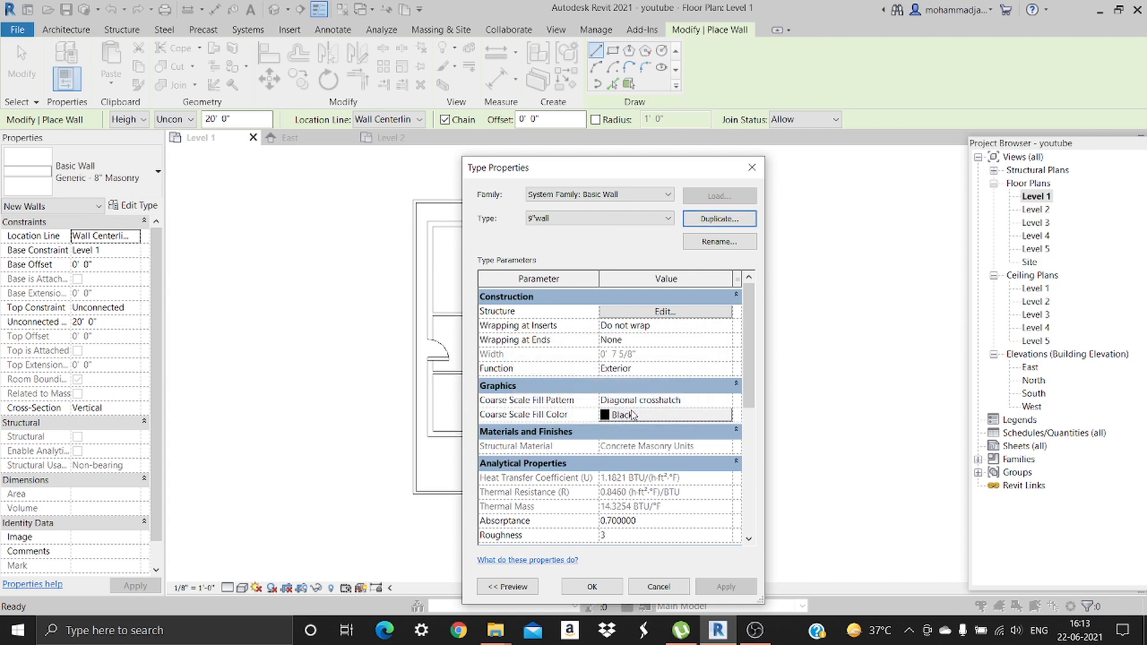
# Set the structure layer thickness of the 9"wall type to 9".
pyautogui.click(664, 312)
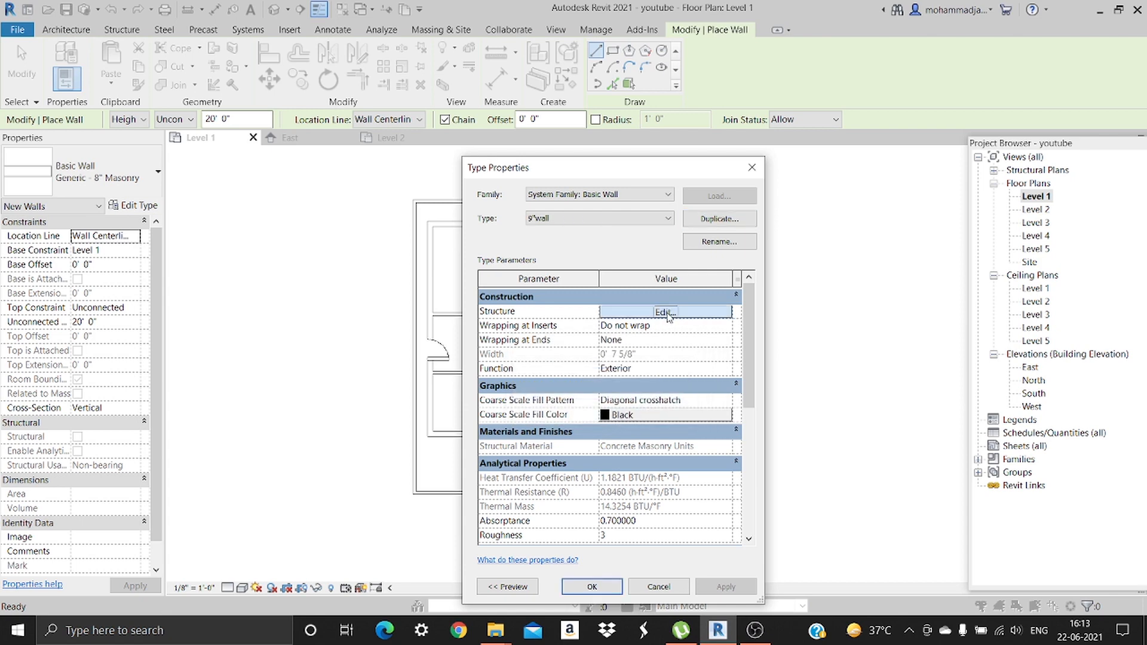
pyautogui.click(656, 326)
pyautogui.moveTo(655, 324); pyautogui.dragTo(614, 322)
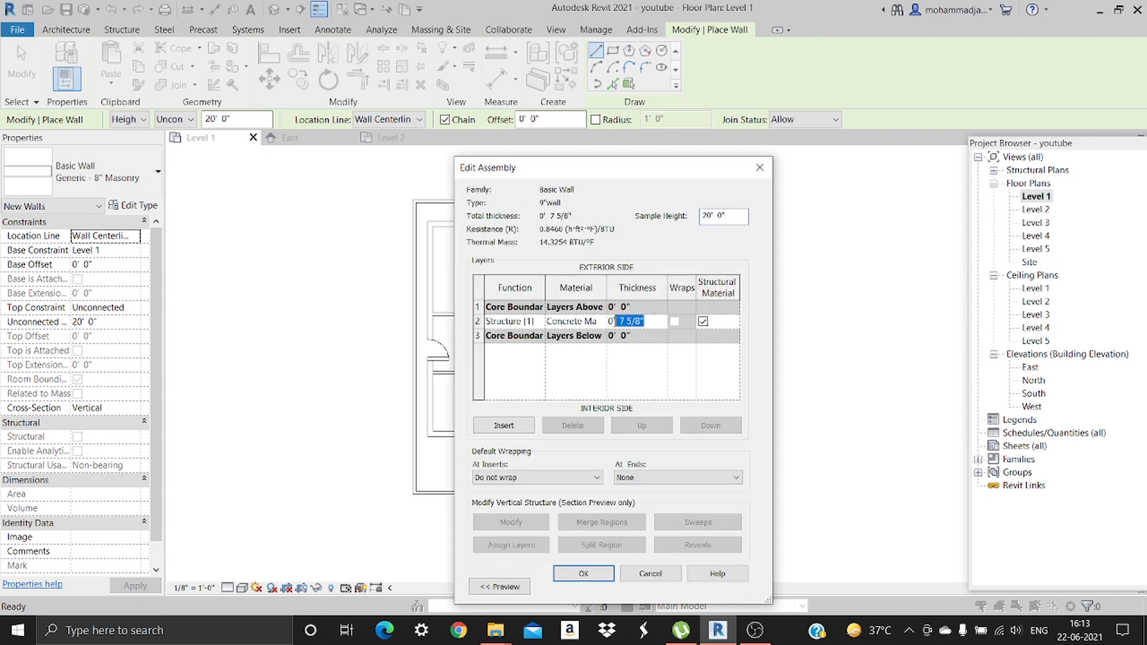
pyautogui.write('9')
pyautogui.click(588, 574)
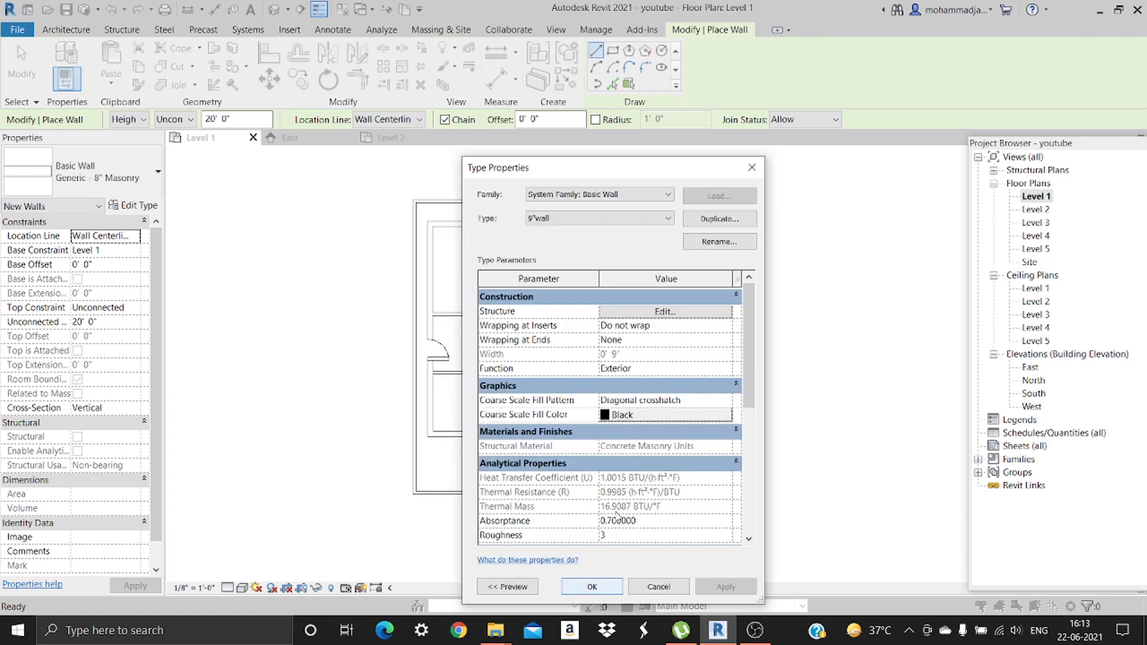
# Duplicate the 9"wall type under the name 4.5".
pyautogui.click(721, 220)
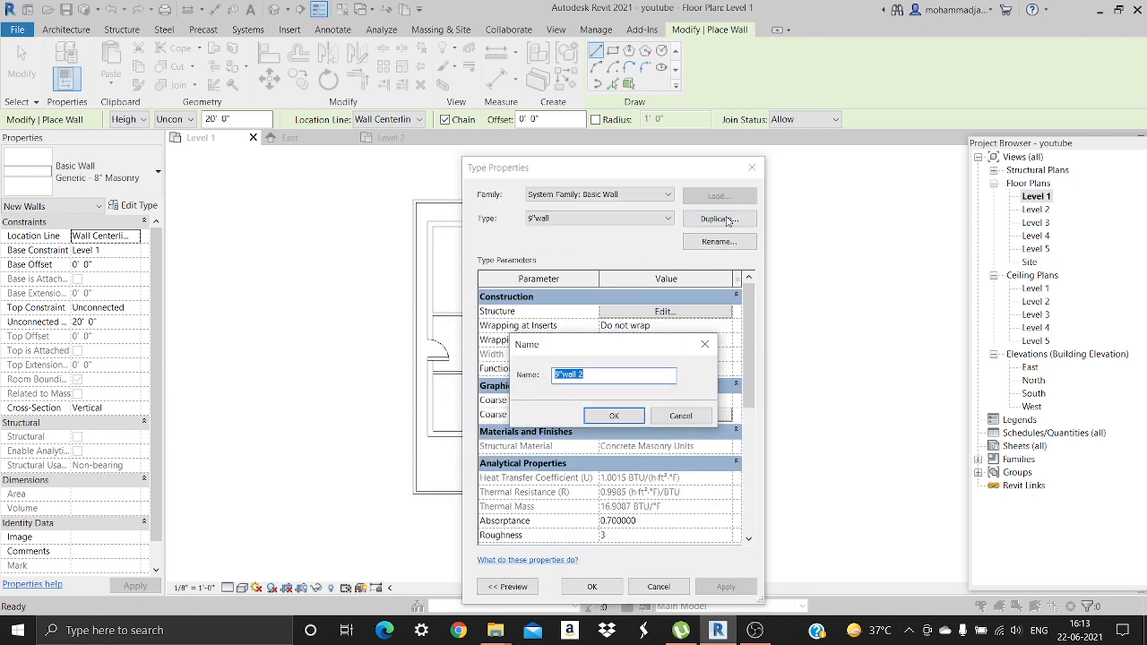
pyautogui.write('4.5"')
pyautogui.click(614, 415)
# Set the structure layer thickness of the 4.5" wall type to 4.5" and accept the type properties.
pyautogui.click(665, 311)
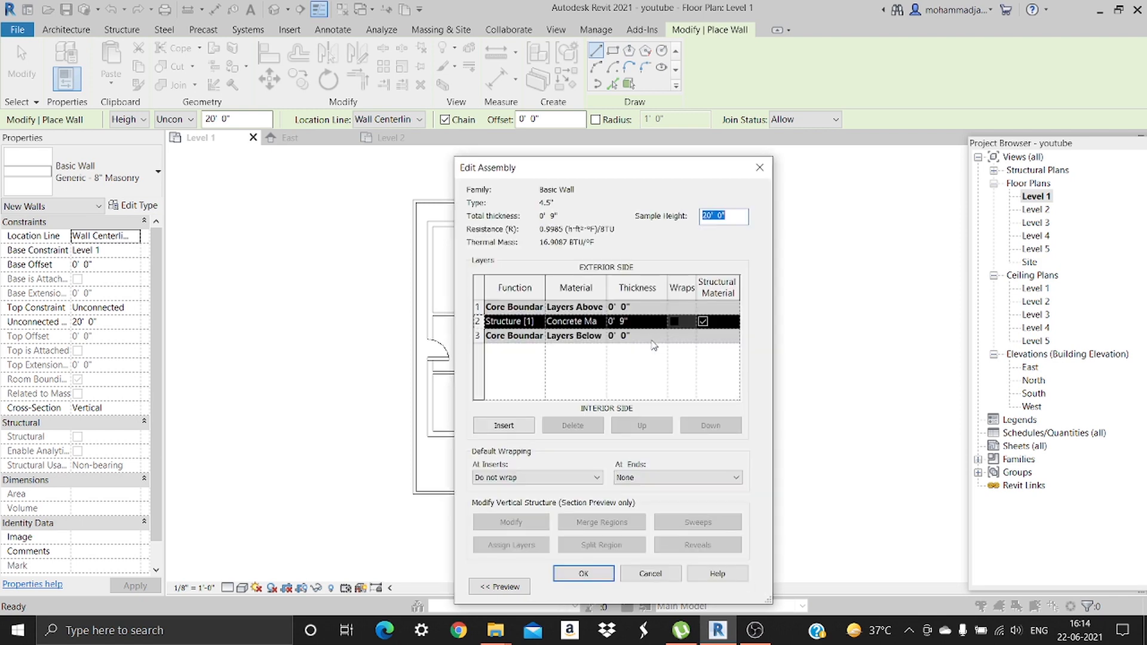
pyautogui.click(652, 322)
pyautogui.write('4.5')
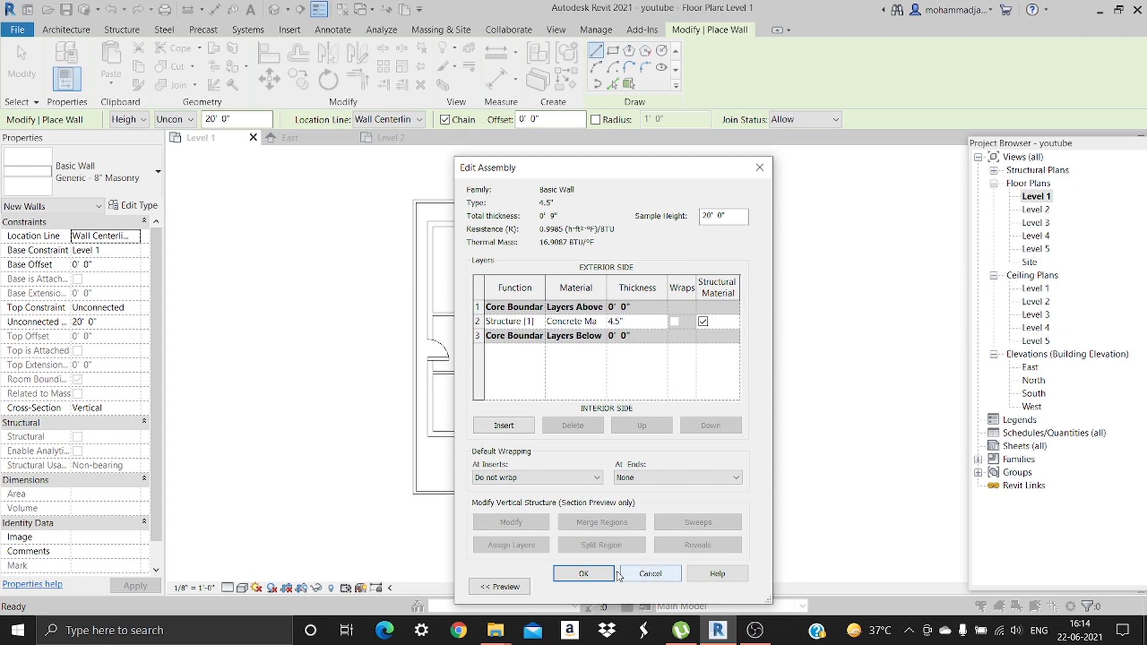
pyautogui.click(582, 573)
pyautogui.click(592, 587)
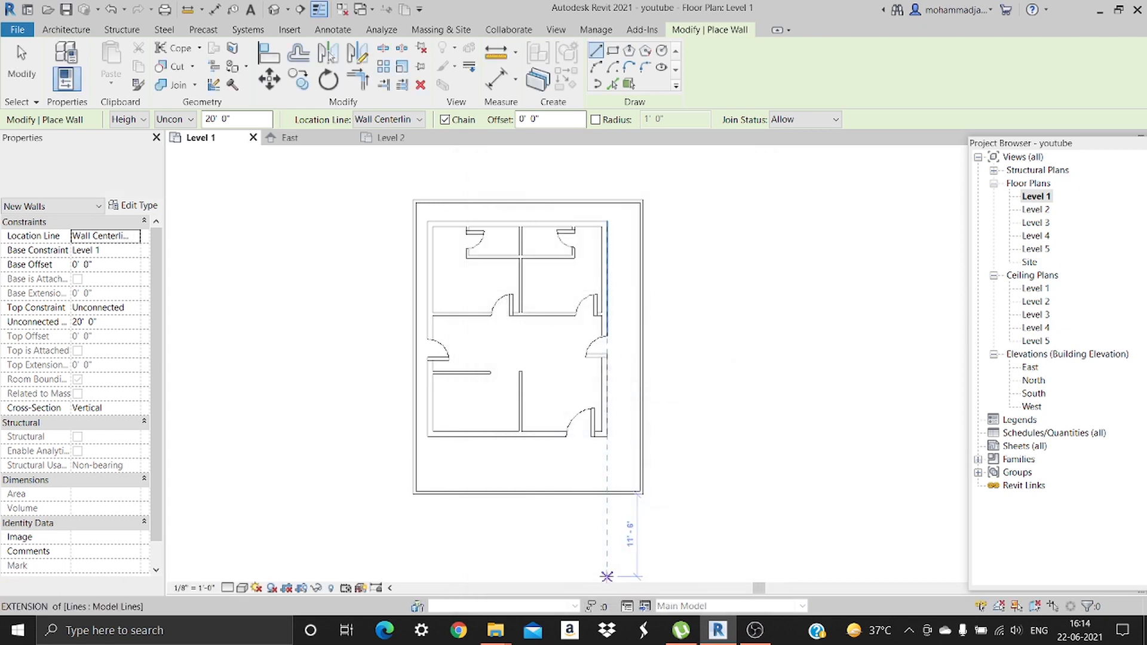
# Choose the 9"wall type for the new walls on the Level 1 plan.
pyautogui.click(97, 169)
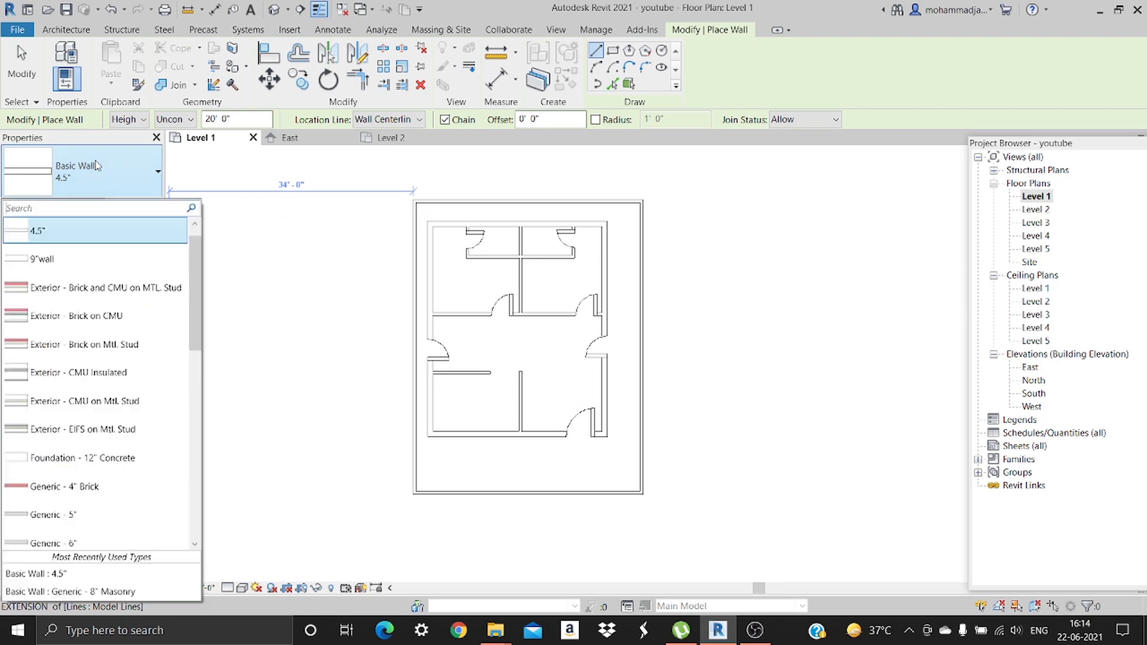
pyautogui.click(88, 263)
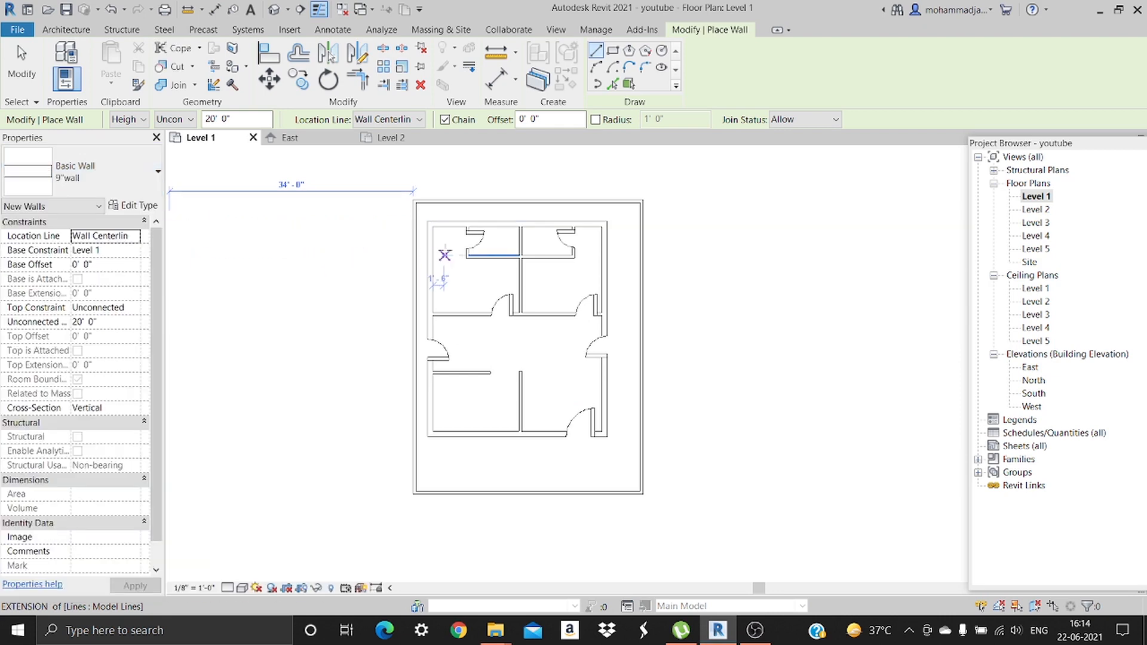
pyautogui.scroll(2, 433, 227)
pyautogui.scroll(3, 431, 228)
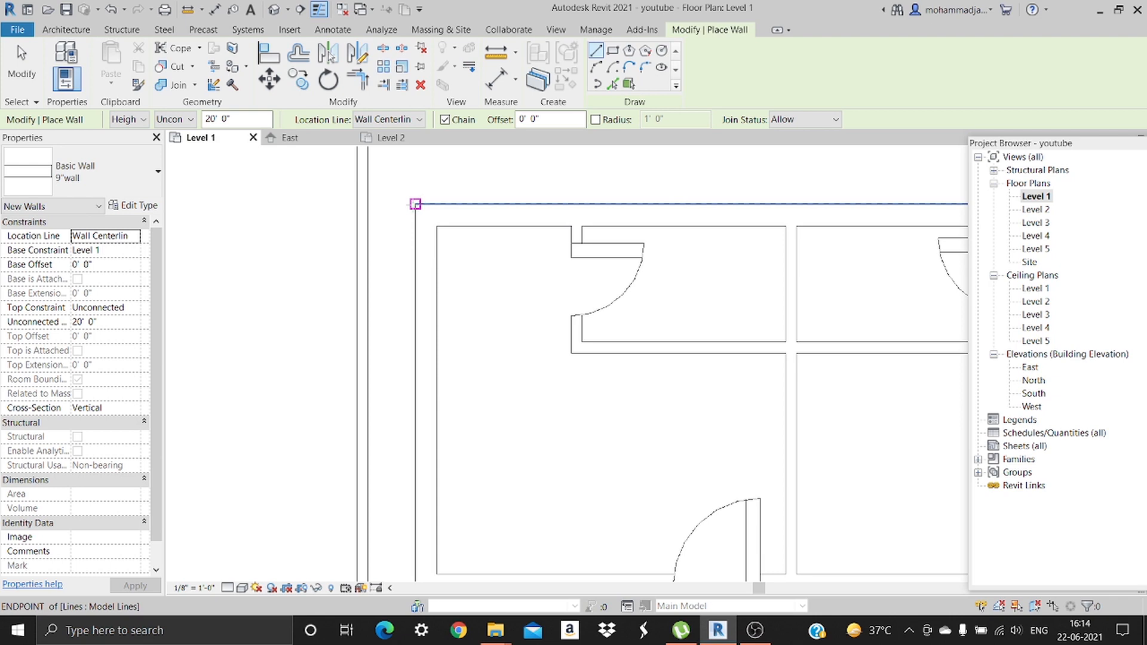
pyautogui.click(415, 203)
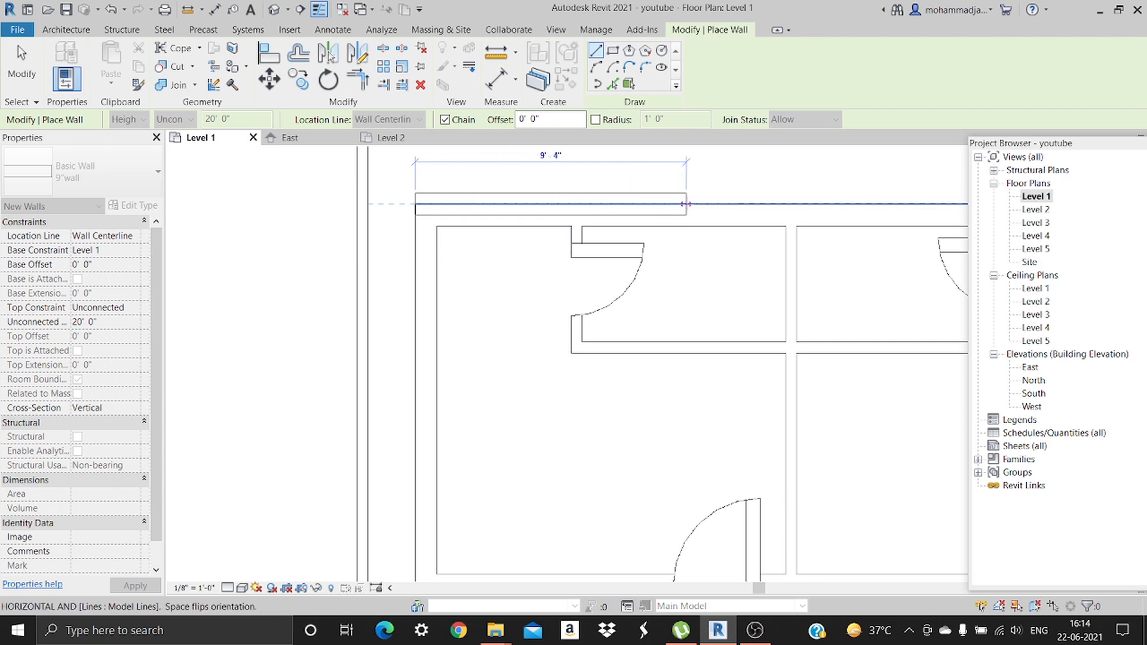
pyautogui.moveTo(686, 203); pyautogui.dragTo(508, 199, button='middle')
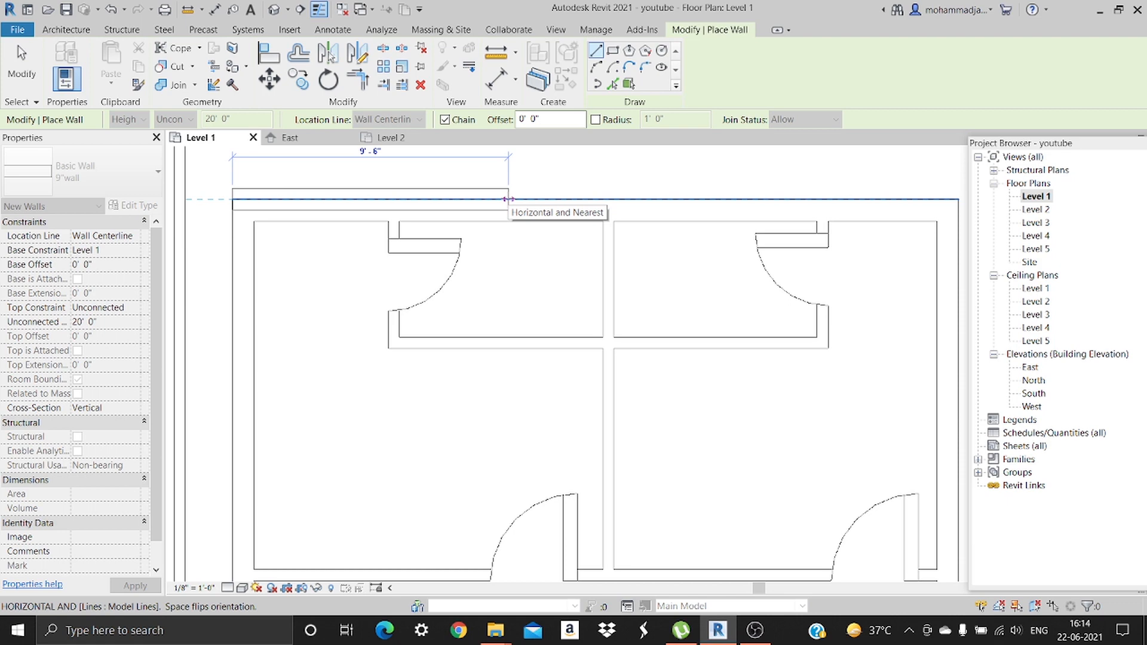
pyautogui.press('Escape')
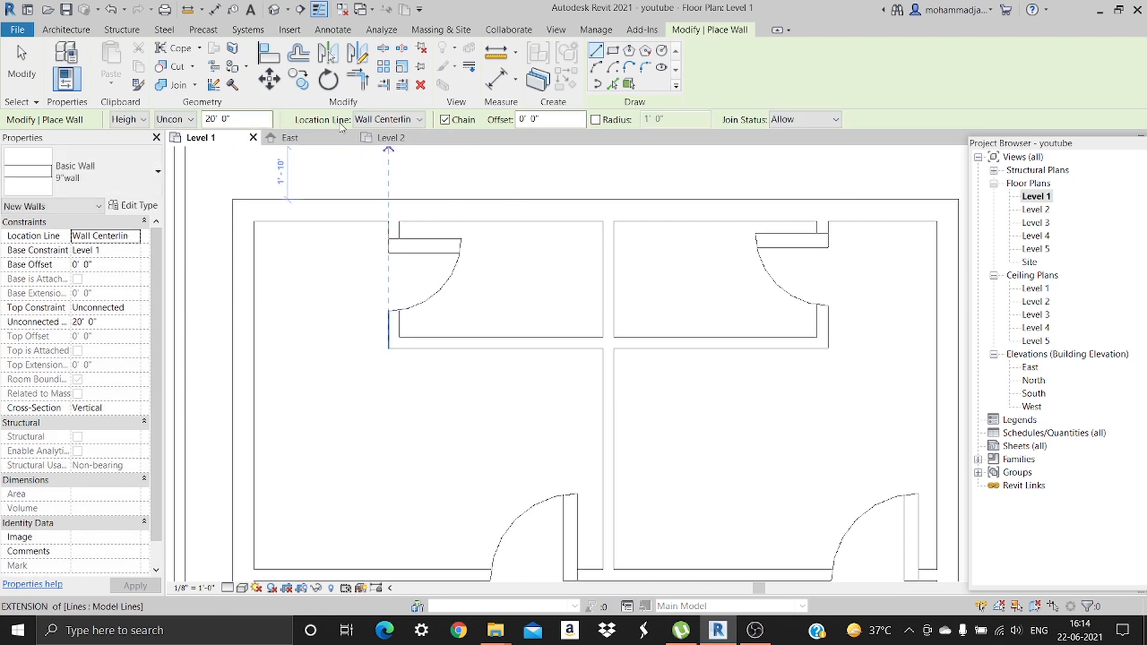
# Set the location line to Finish Face: Exterior and draw a 25' 0" wall along the house plan's upper outer line.
pyautogui.click(389, 119)
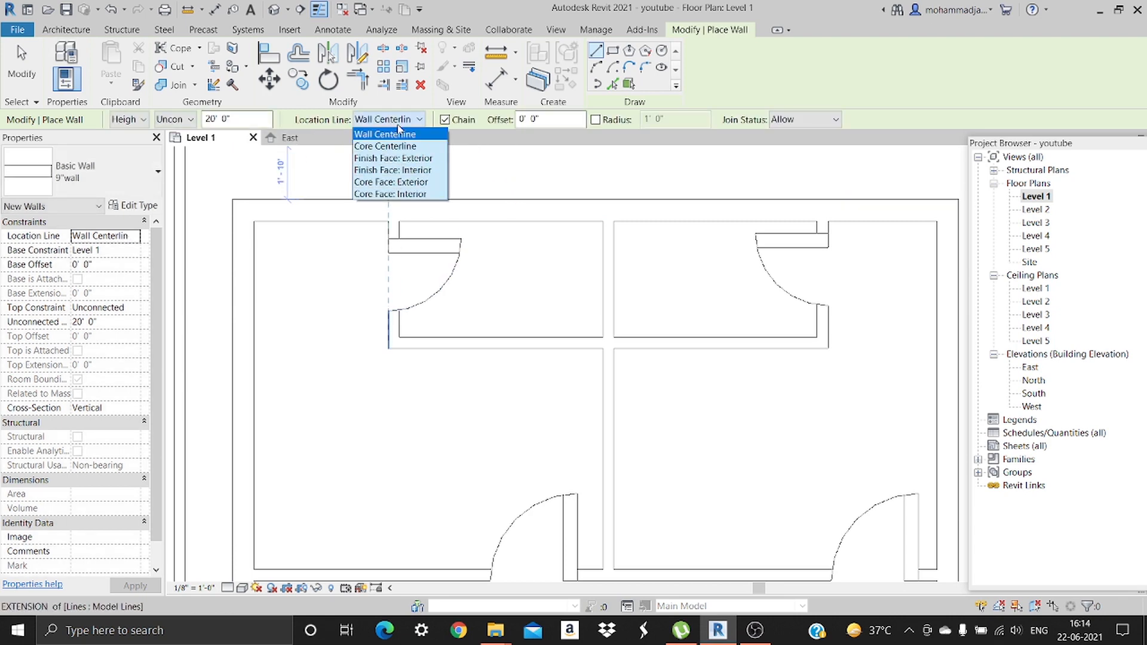
pyautogui.click(383, 159)
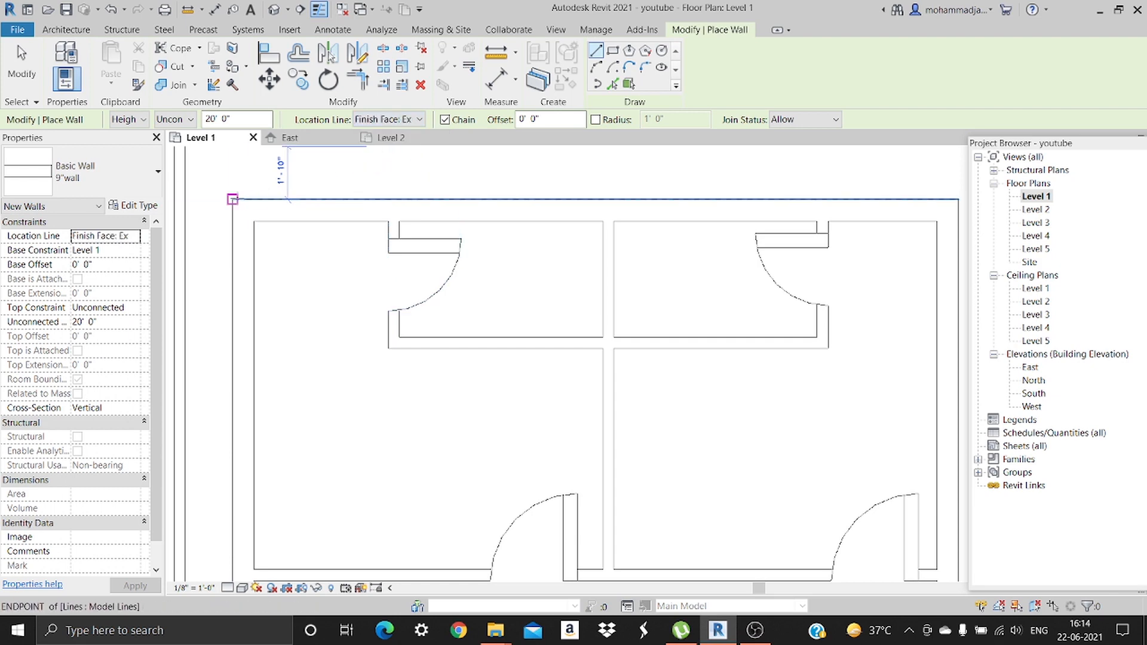
pyautogui.click(233, 199)
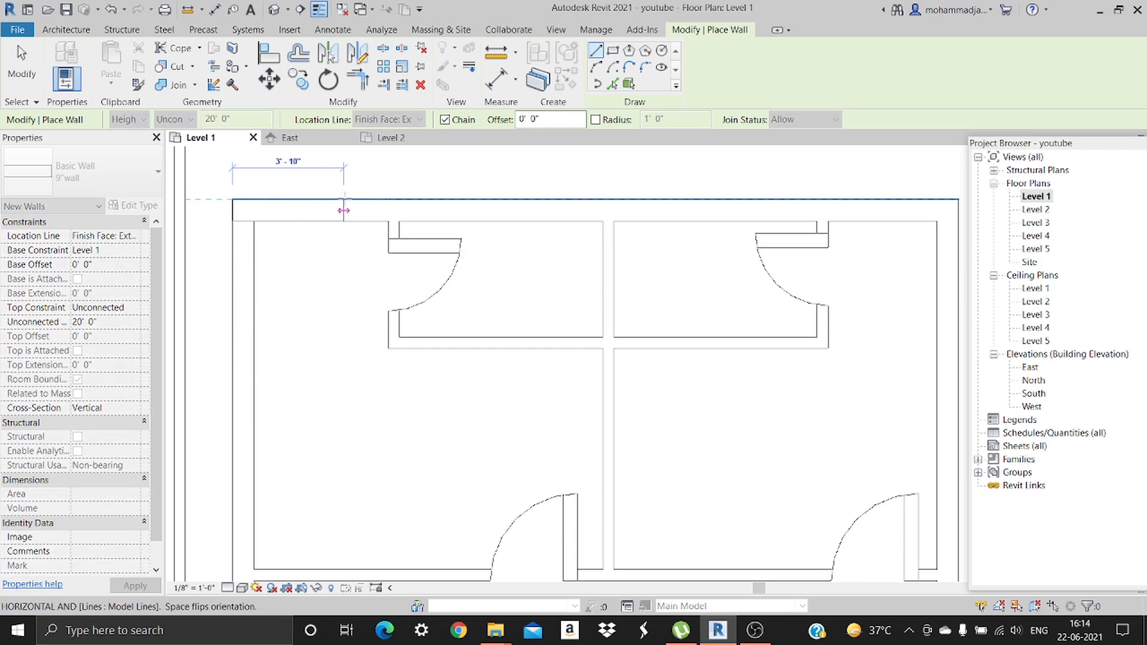
pyautogui.scroll(-1, 344, 210)
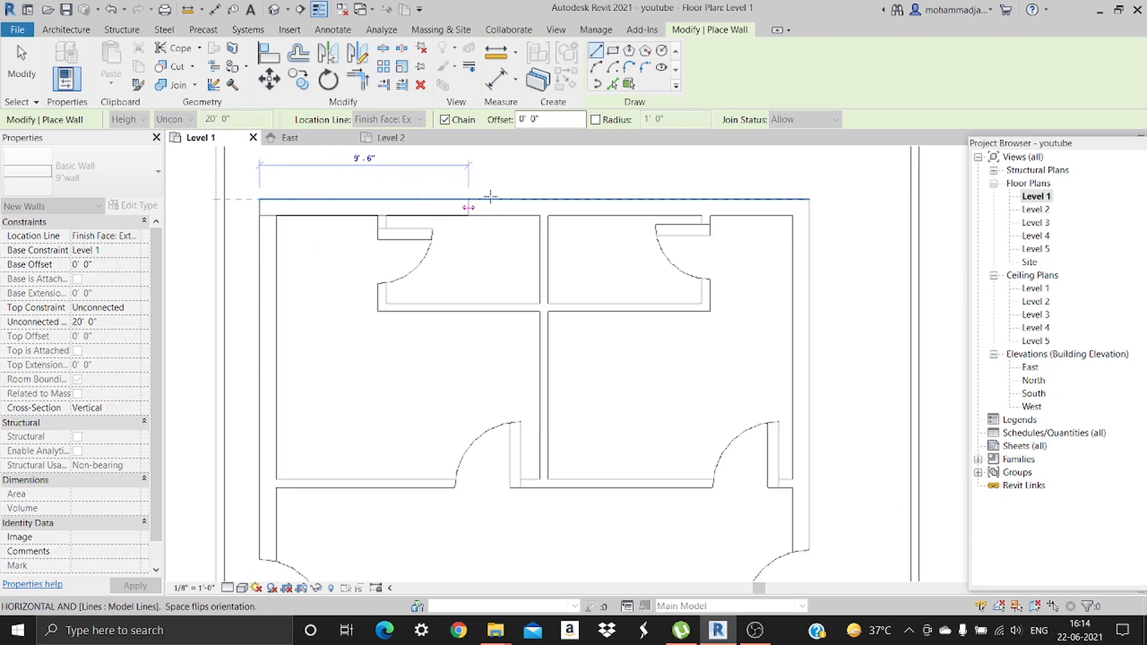
pyautogui.click(809, 199)
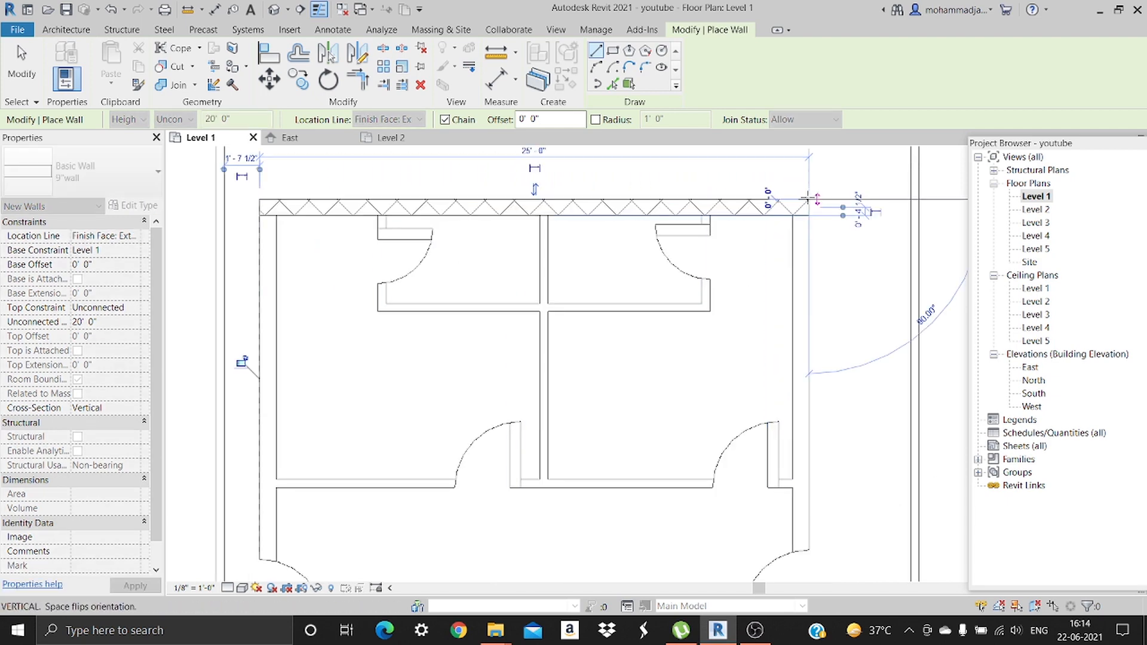
# Continue the 9" exterior walls along the plan's right, lower and left outer lines to close the loop, and end wall placement.
pyautogui.moveTo(827, 335); pyautogui.dragTo(845, 123, button='middle')
pyautogui.scroll(-2, 860, 206)
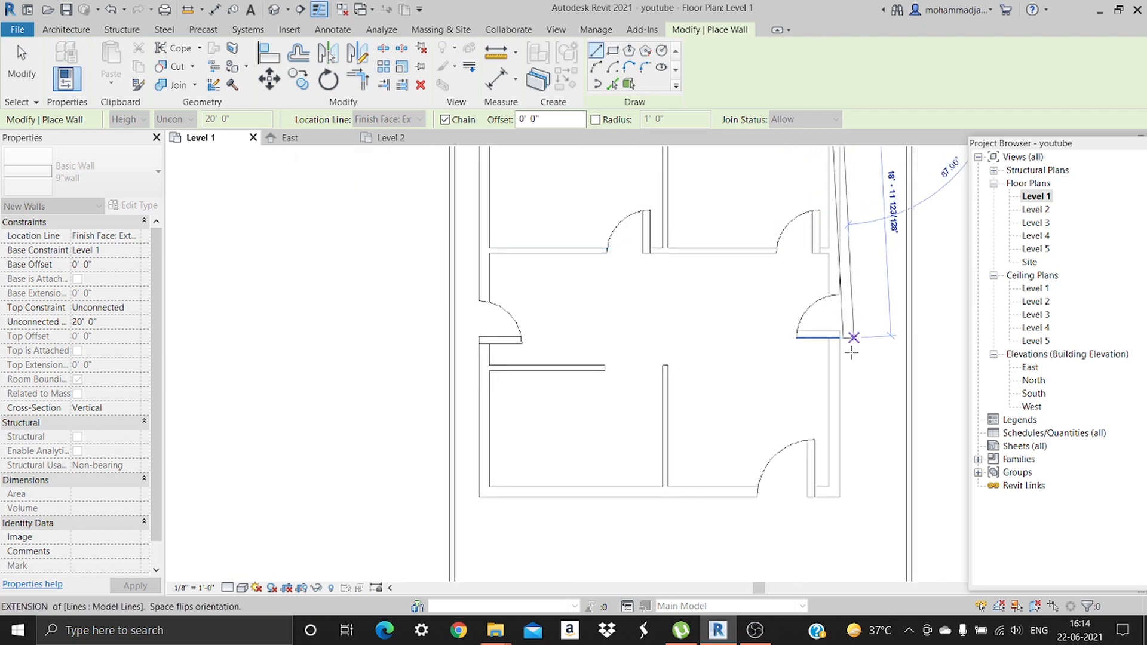
pyautogui.click(839, 497)
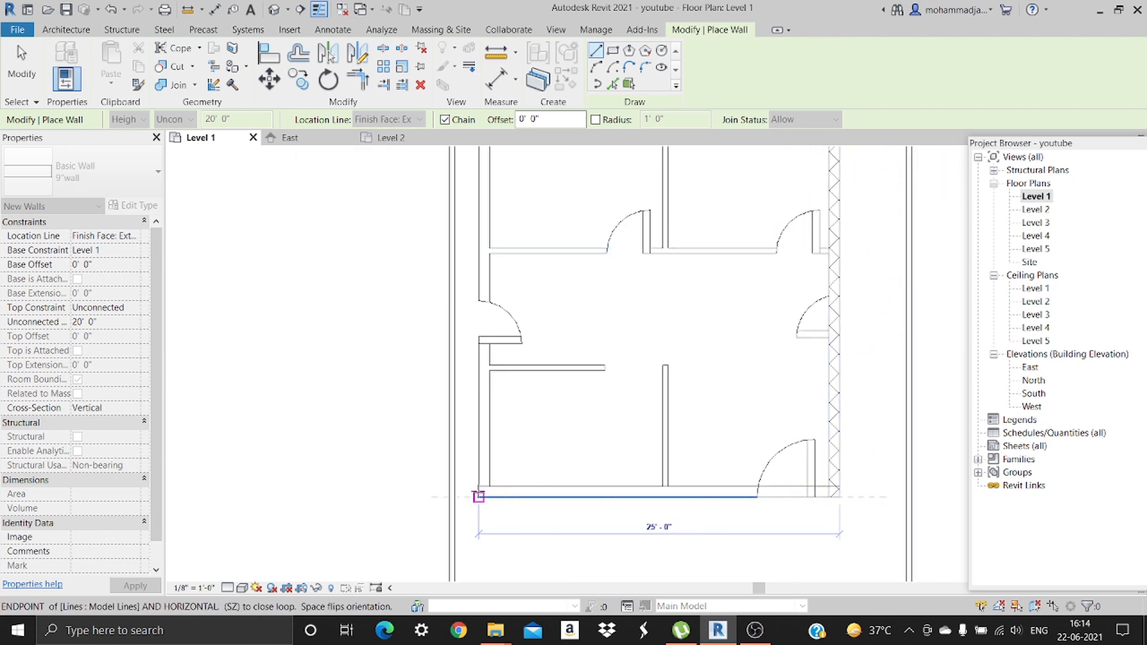
pyautogui.click(479, 491)
pyautogui.moveTo(510, 336); pyautogui.dragTo(456, 610, button='middle')
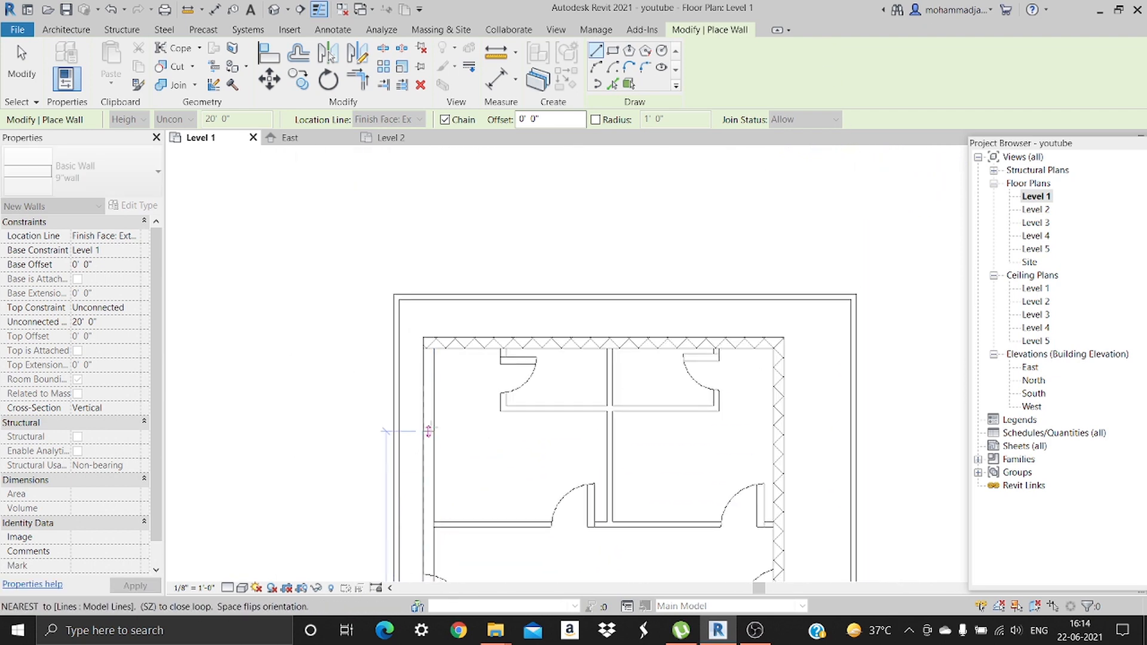
pyautogui.click(433, 346)
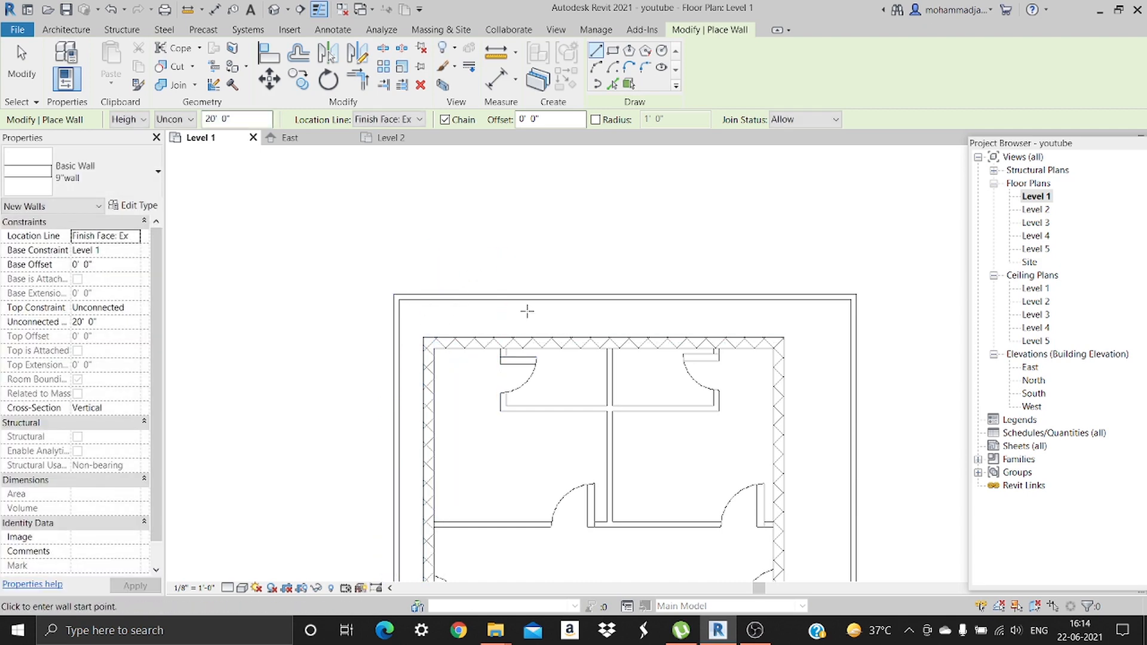
pyautogui.press('Escape')
pyautogui.press('Escape')
# Open the default 3D view, set its visual style to Realistic and inspect the exterior walls from several angles.
pyautogui.moveTo(552, 302); pyautogui.dragTo(537, 292, button='middle')
pyautogui.scroll(-4, 606, 320)
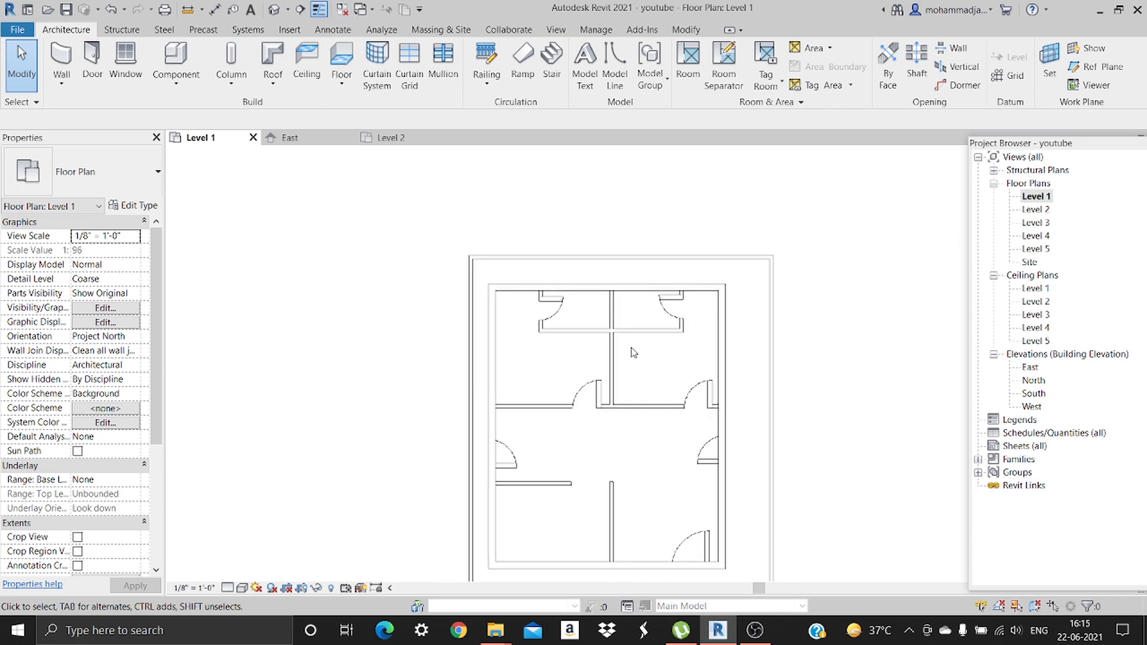
pyautogui.moveTo(632, 353); pyautogui.dragTo(561, 298, button='middle')
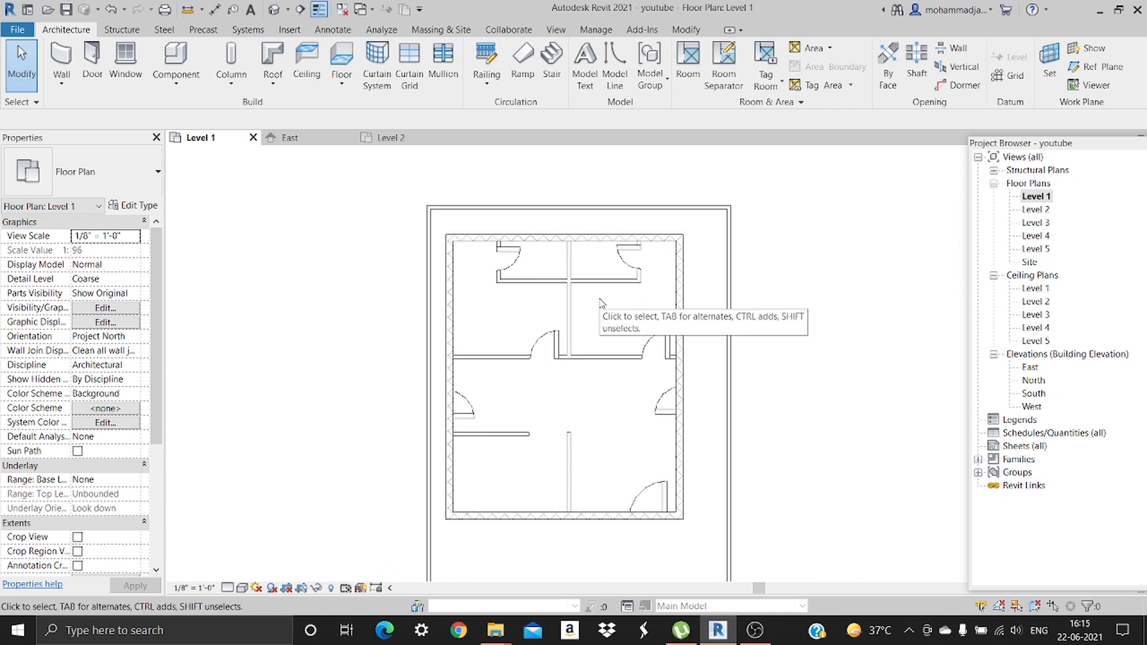
pyautogui.click(272, 9)
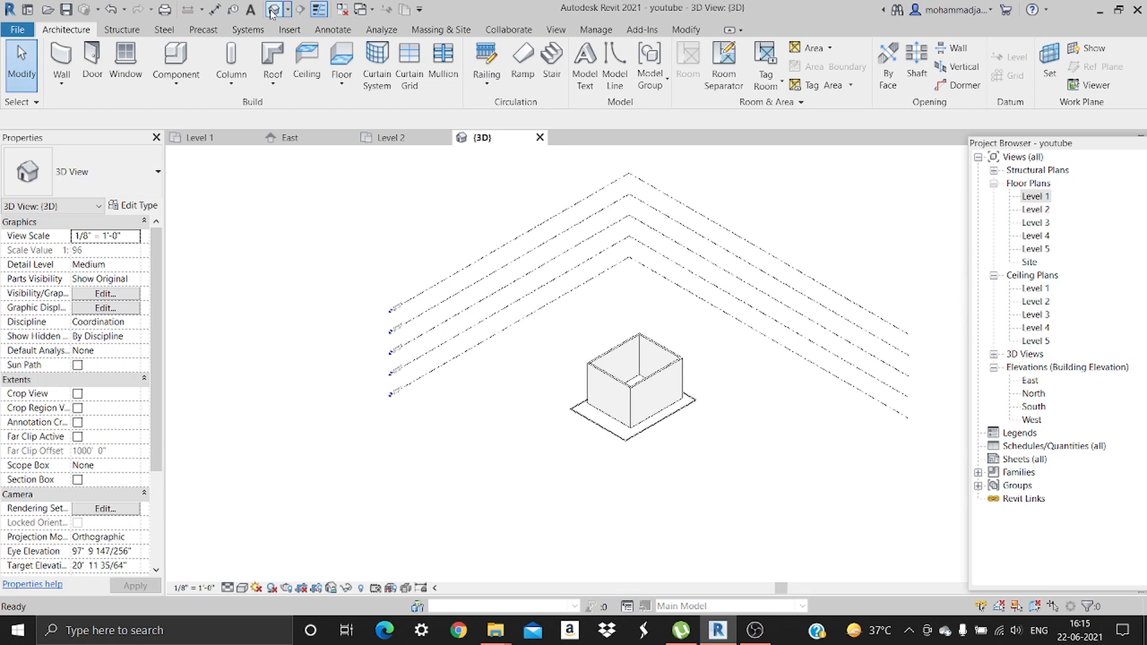
pyautogui.moveTo(703, 457)
pyautogui.keyDown('shift'); pyautogui.mouseDown(button='middle')
pyautogui.moveTo(522, 524)
pyautogui.moveTo(729, 397)
pyautogui.moveTo(683, 440)
pyautogui.moveTo(698, 359)
pyautogui.moveTo(693, 284)
pyautogui.mouseUp(button='middle'); pyautogui.keyUp('shift')
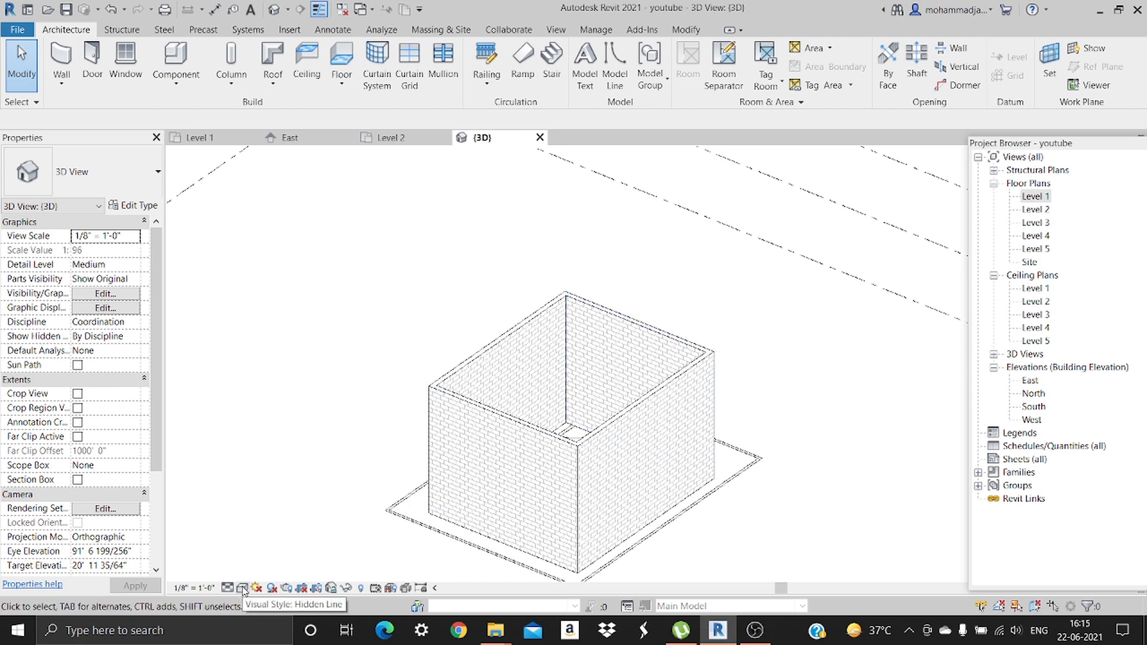
pyautogui.click(243, 588)
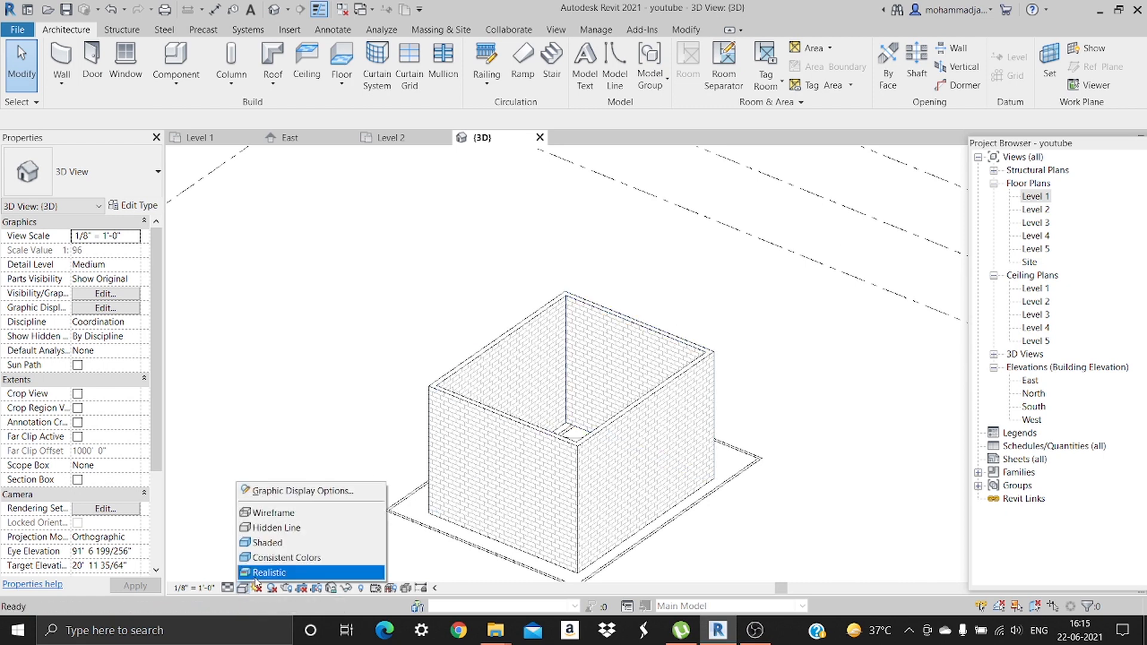
pyautogui.click(259, 573)
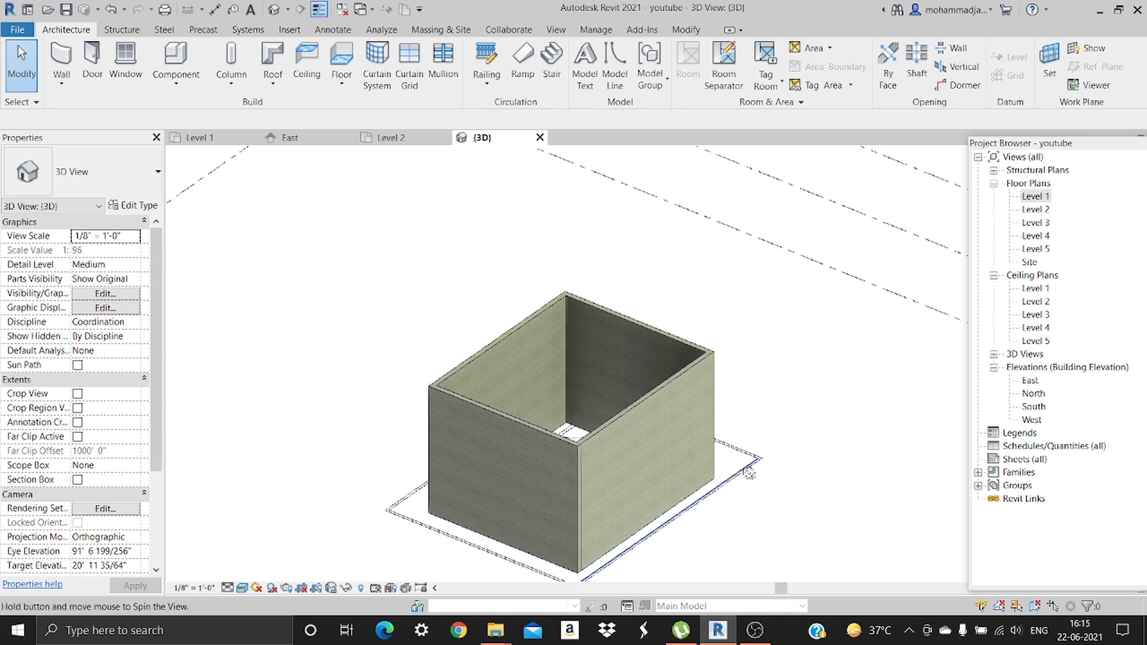
pyautogui.keyDown('shift'); pyautogui.moveTo(749, 473); pyautogui.dragTo(593, 424, button='middle'); pyautogui.keyUp('shift')
pyautogui.keyDown('shift'); pyautogui.moveTo(742, 424); pyautogui.dragTo(670, 383, button='middle'); pyautogui.keyUp('shift')
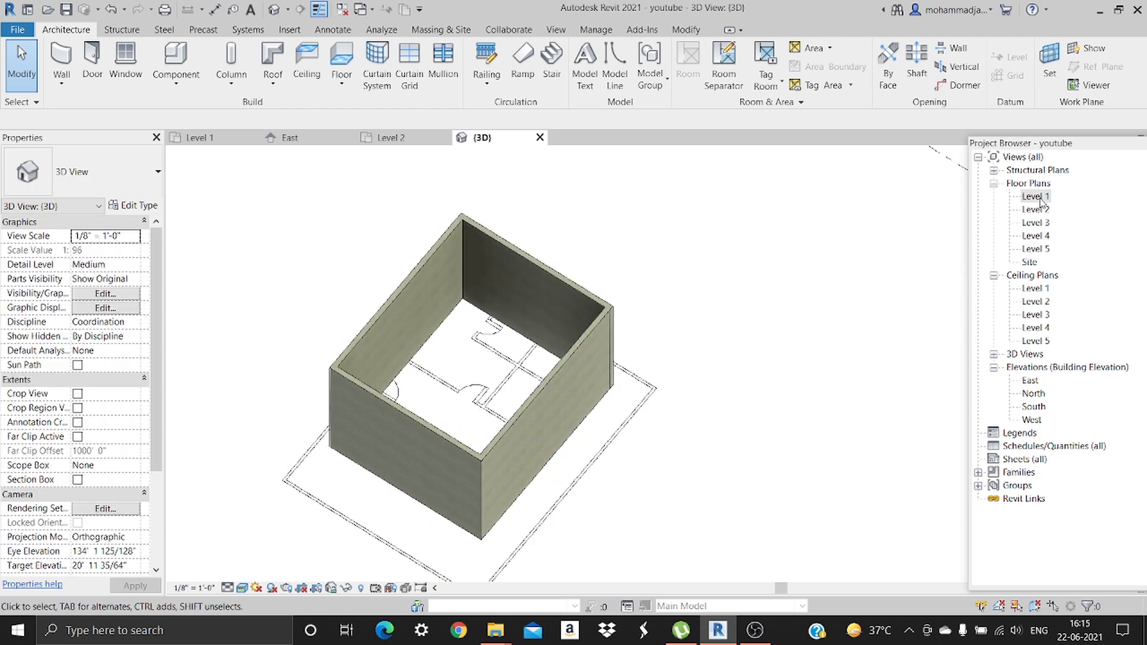
# On the Level 1 plan, draw a 4.5" wall about 12' 4 1/2" long between the two upper rooms, starting at the upper exterior wall.
pyautogui.doubleClick(1035, 197)
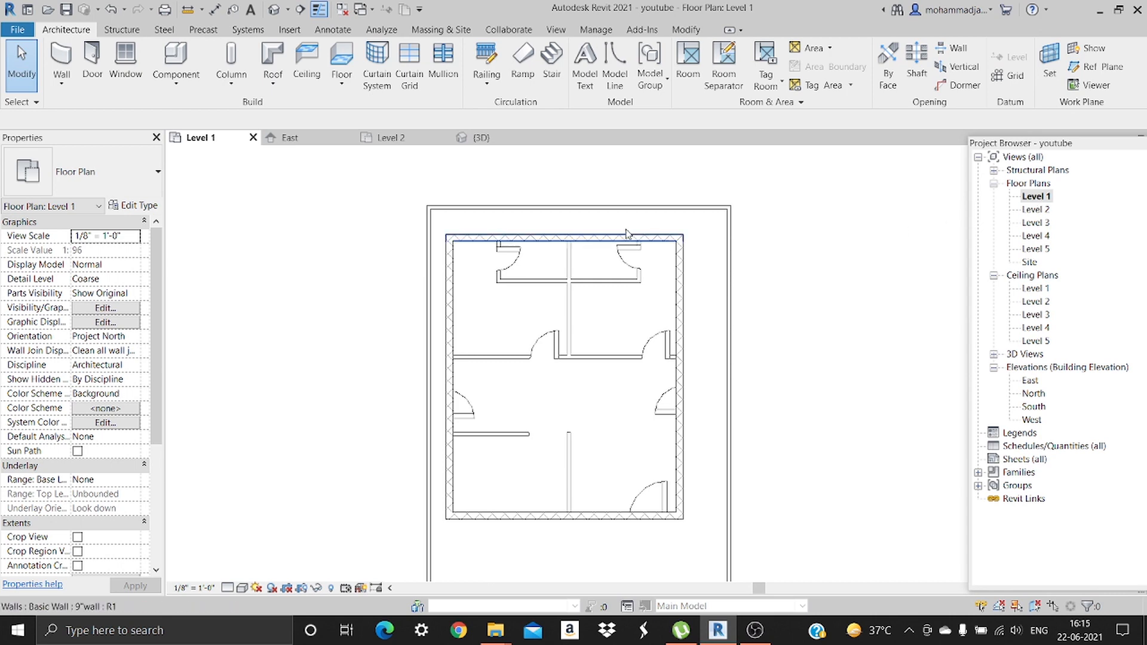
pyautogui.click(122, 172)
pyautogui.click(64, 52)
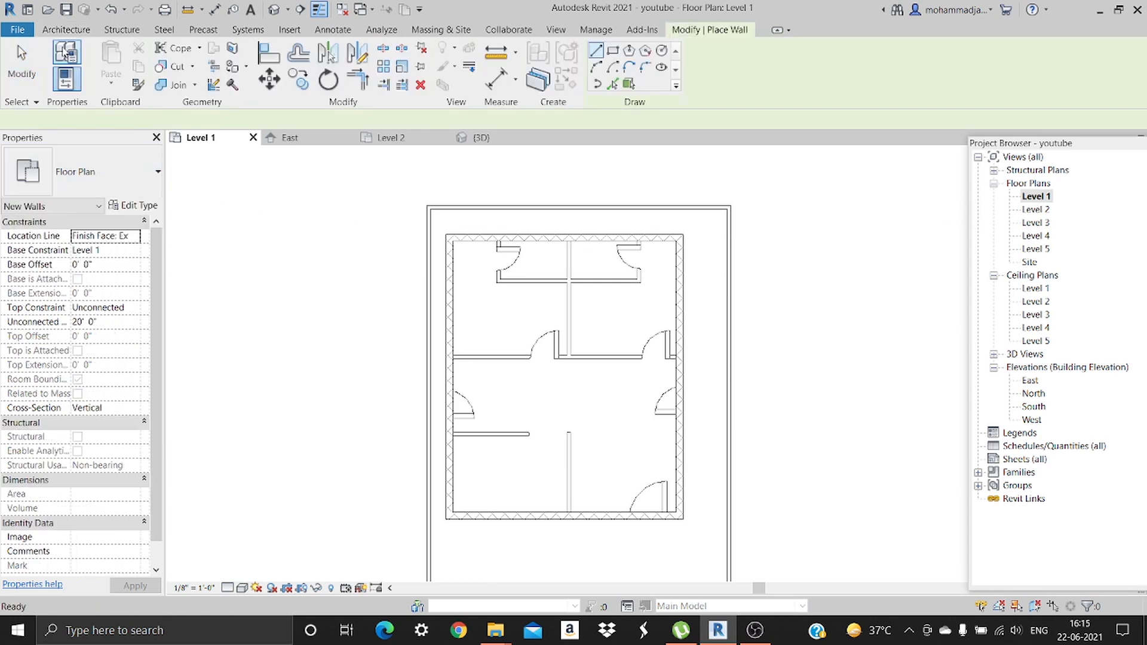
pyautogui.click(119, 173)
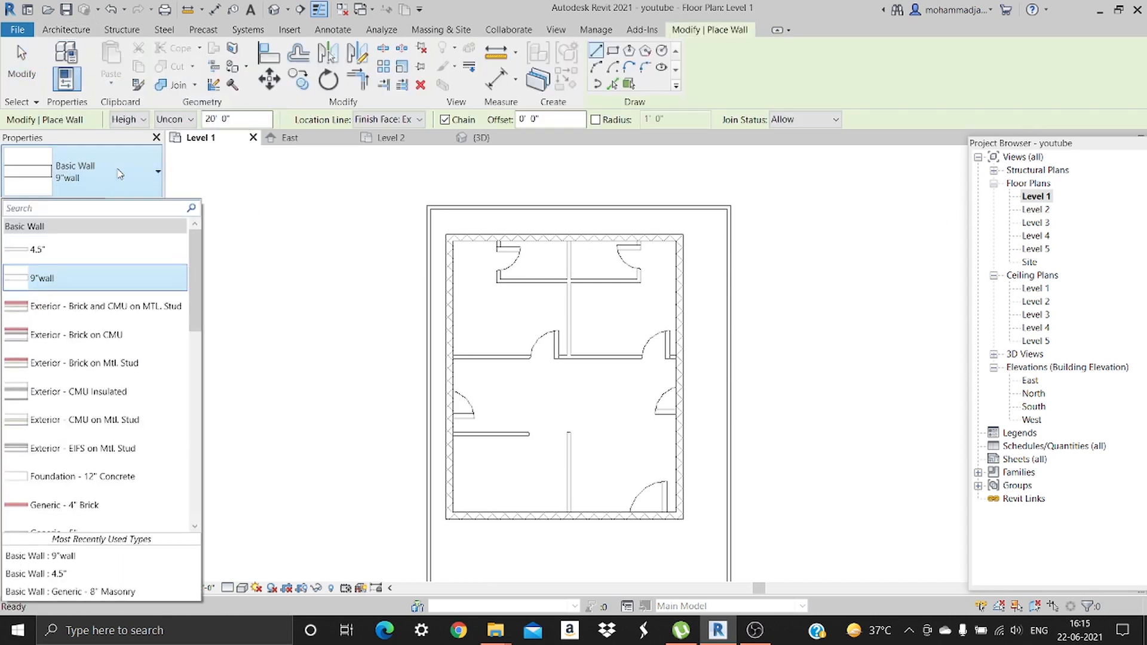
pyautogui.click(90, 254)
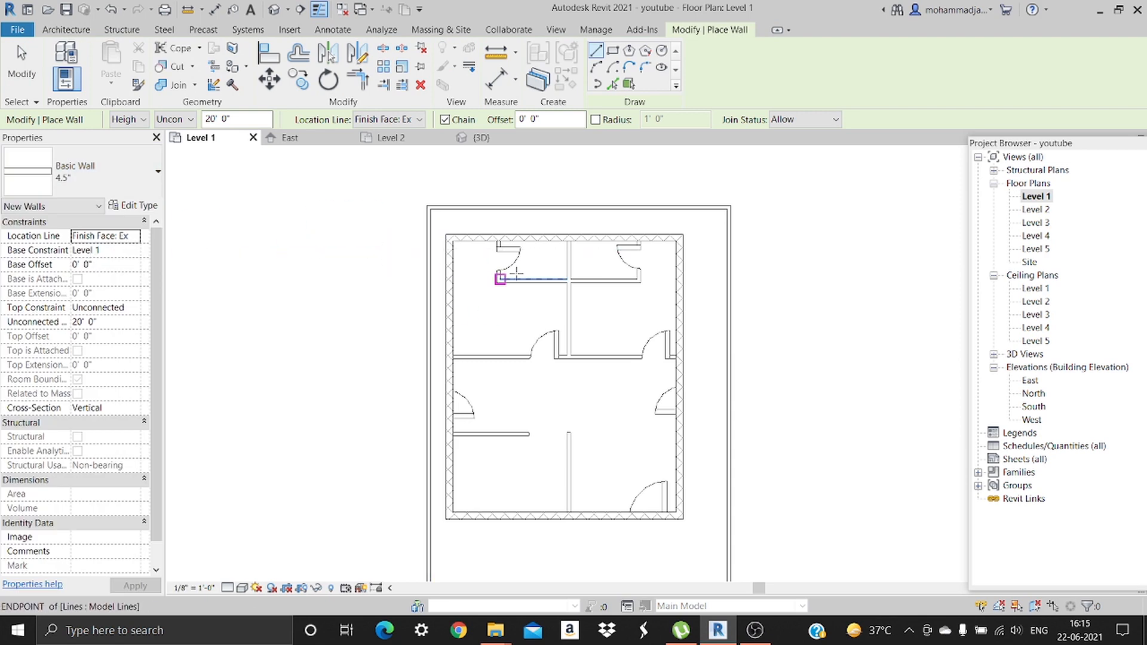
pyautogui.scroll(2, 575, 265)
pyautogui.click(566, 225)
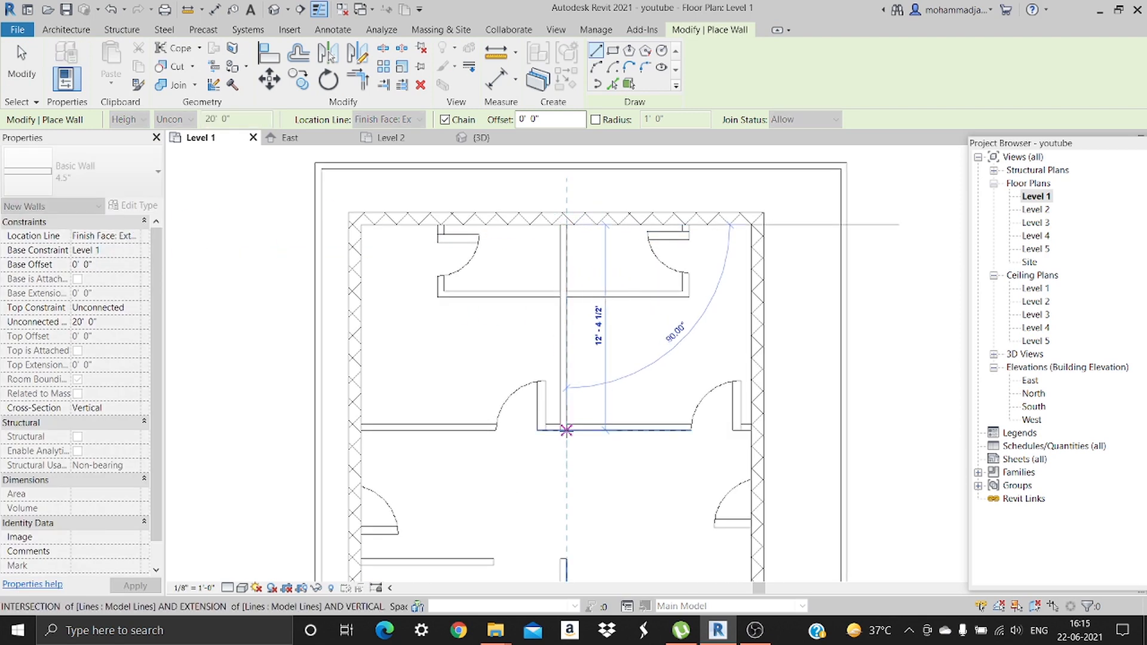
pyautogui.click(559, 430)
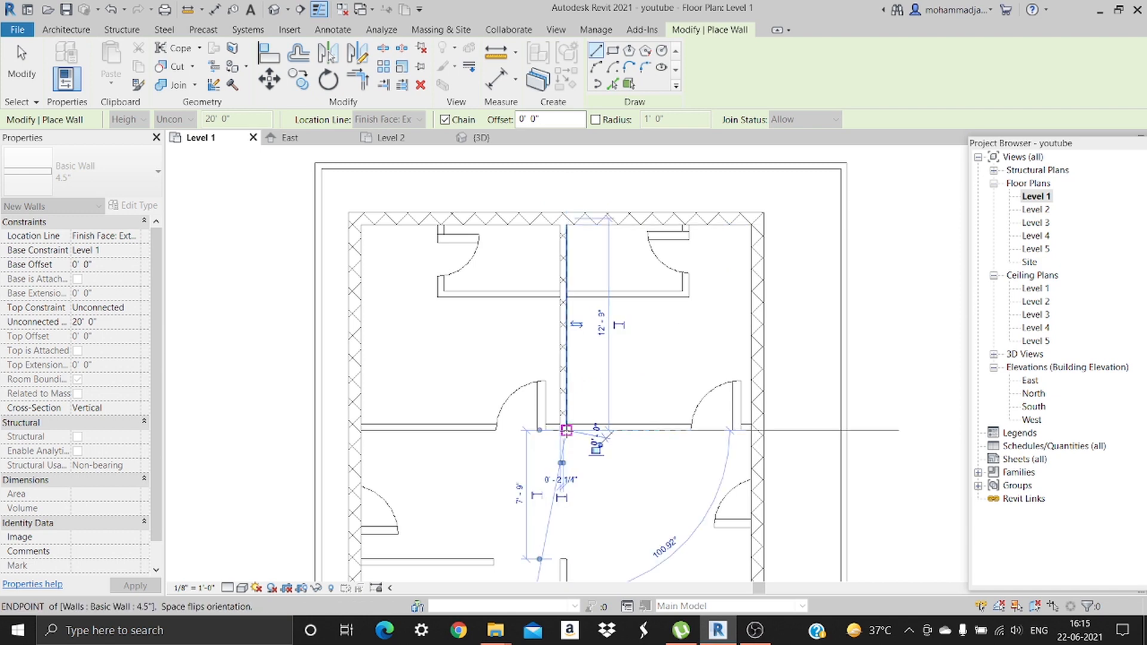
# Draw the 4.5" cross walls below the two upper rooms, from the central partition to the left and right exterior walls.
pyautogui.click(361, 429)
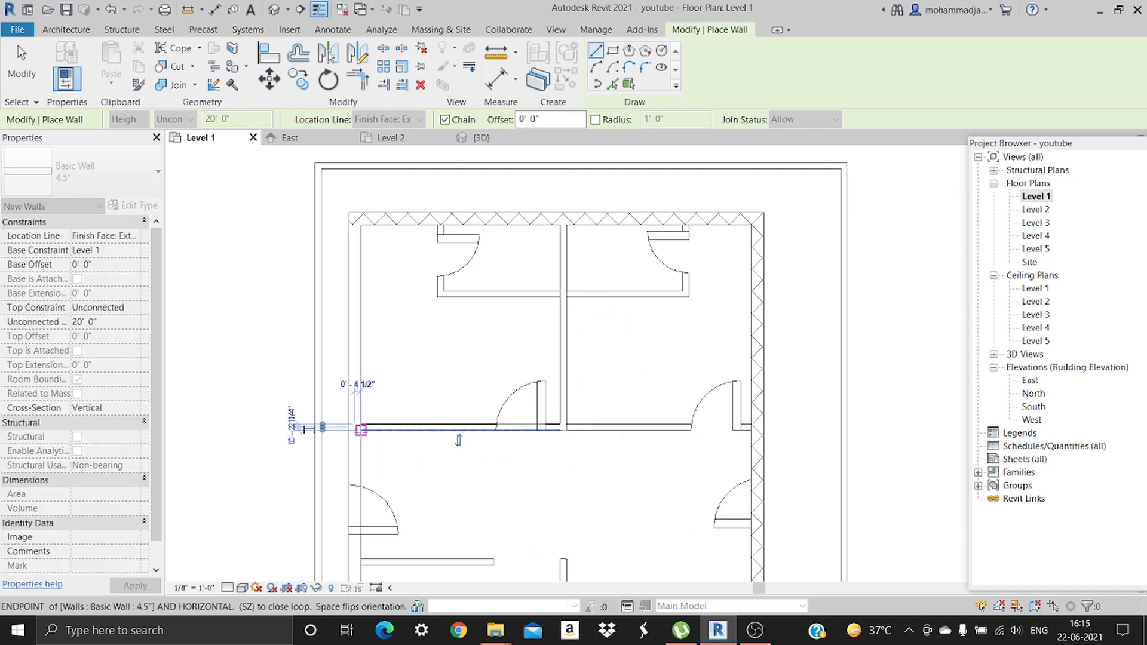
pyautogui.press('Escape')
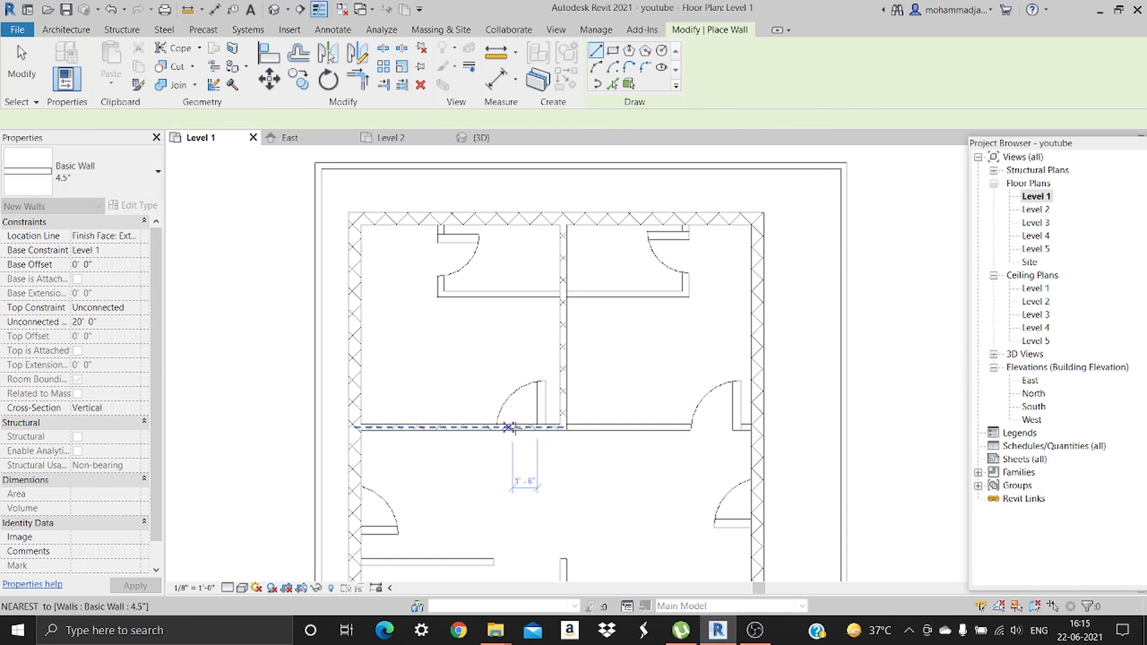
pyautogui.click(566, 429)
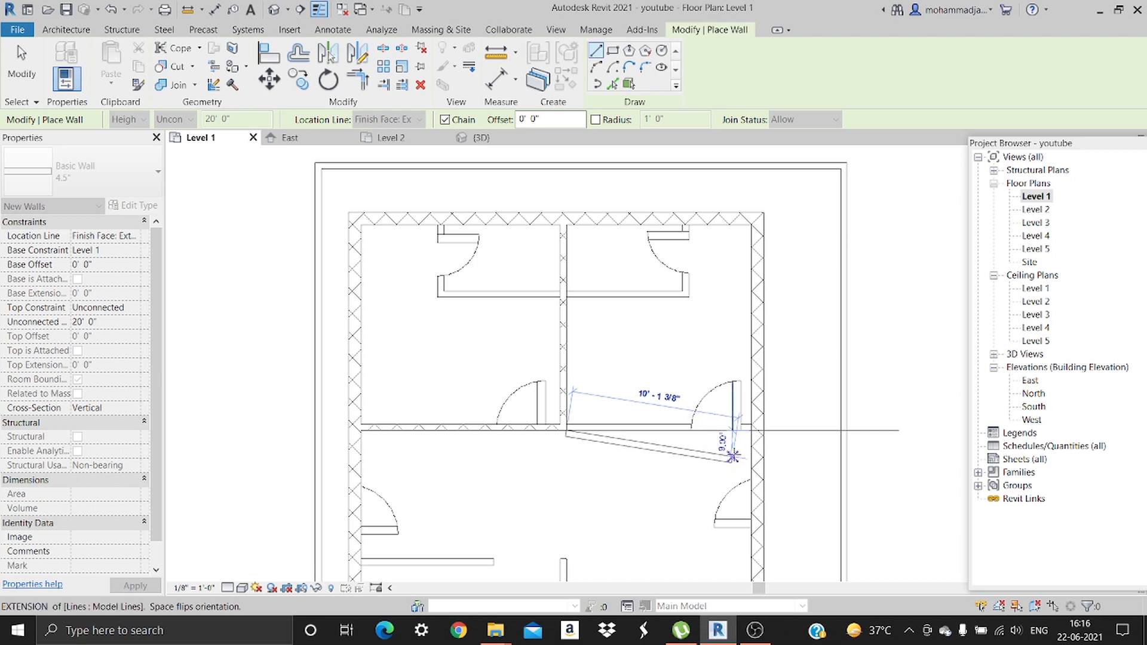
pyautogui.click(751, 430)
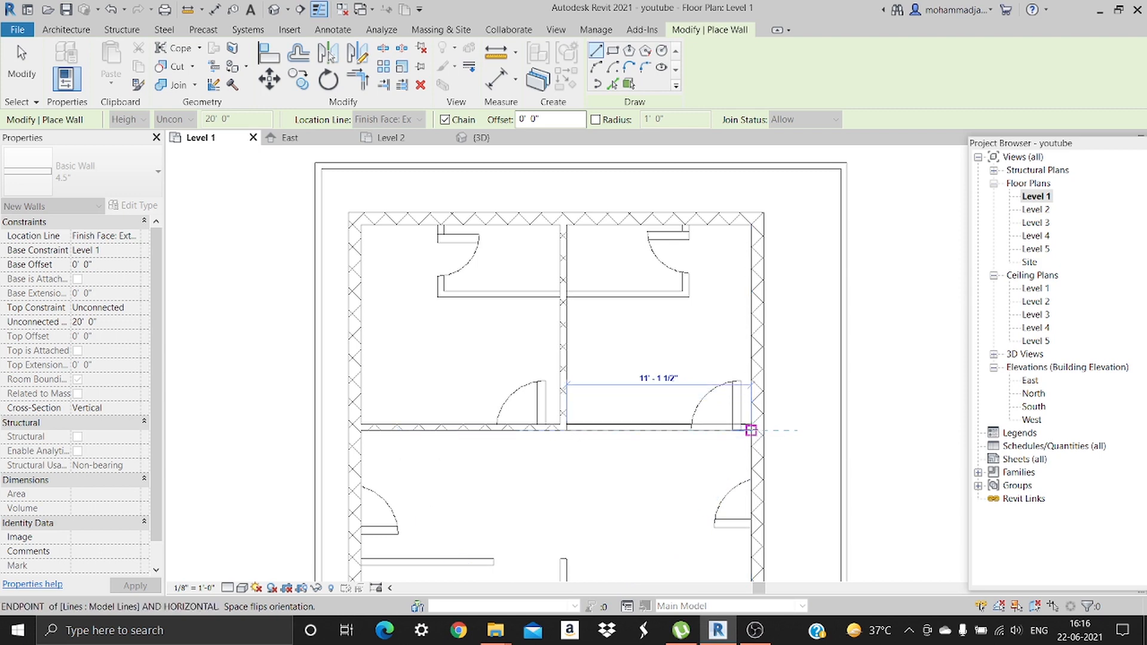
pyautogui.click(750, 430)
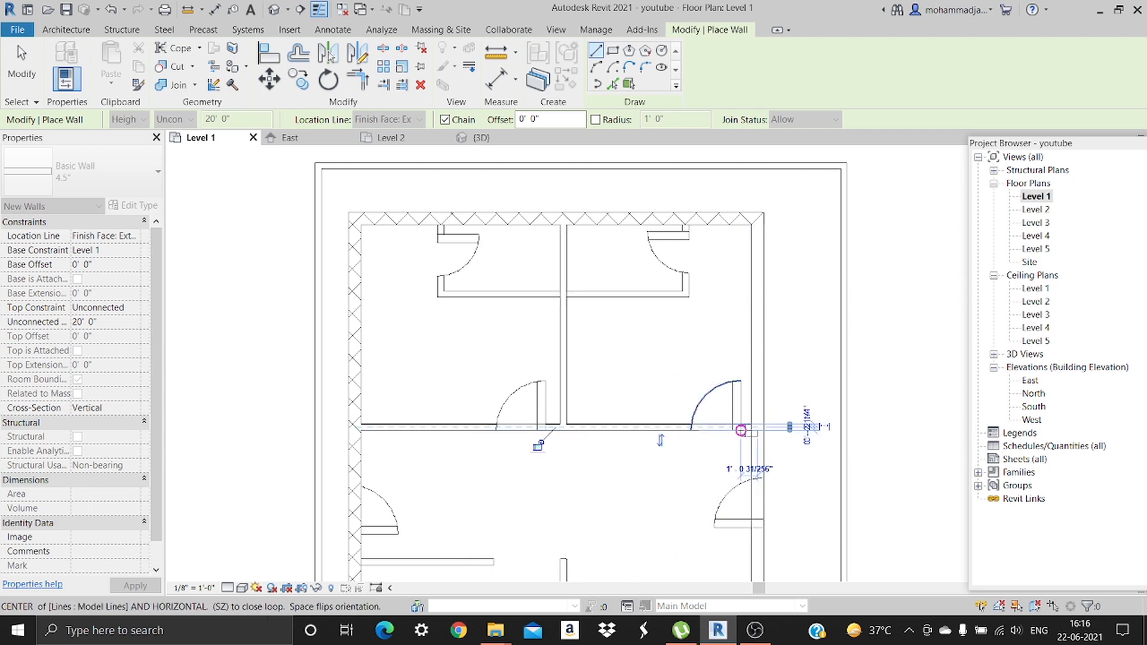
pyautogui.press('Escape')
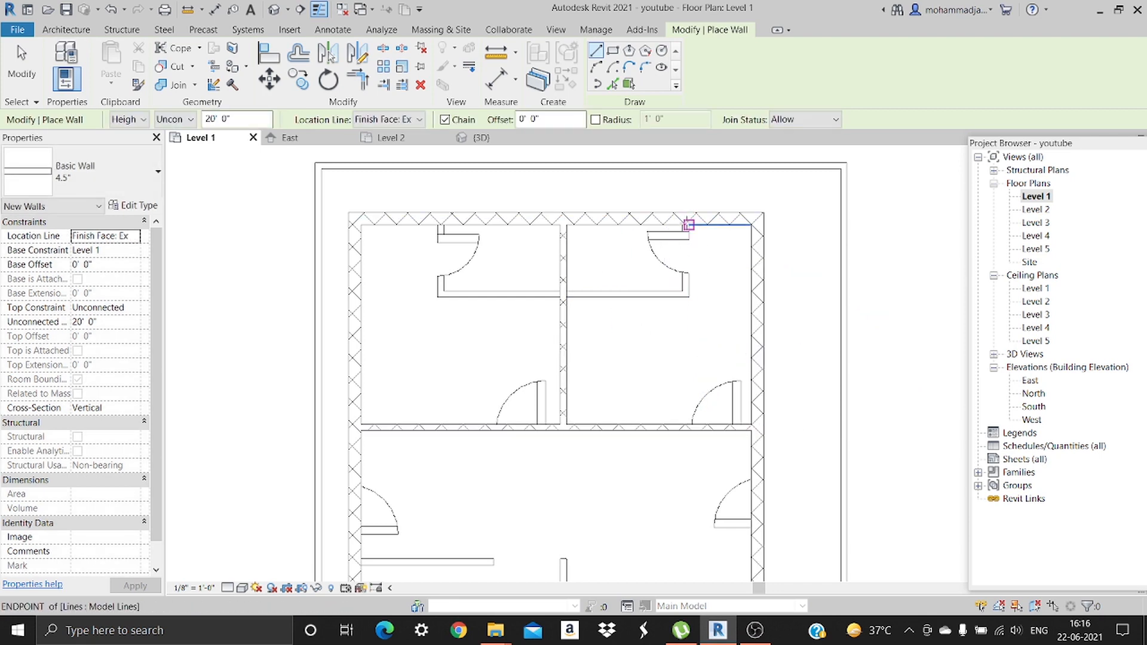
# Draw 4.5" walls enclosing the two small upper rooms: 4' 4 1/2" down, 15' 1 1/2" across, and 4' 4 1/2" back up to the exterior wall.
pyautogui.click(686, 174)
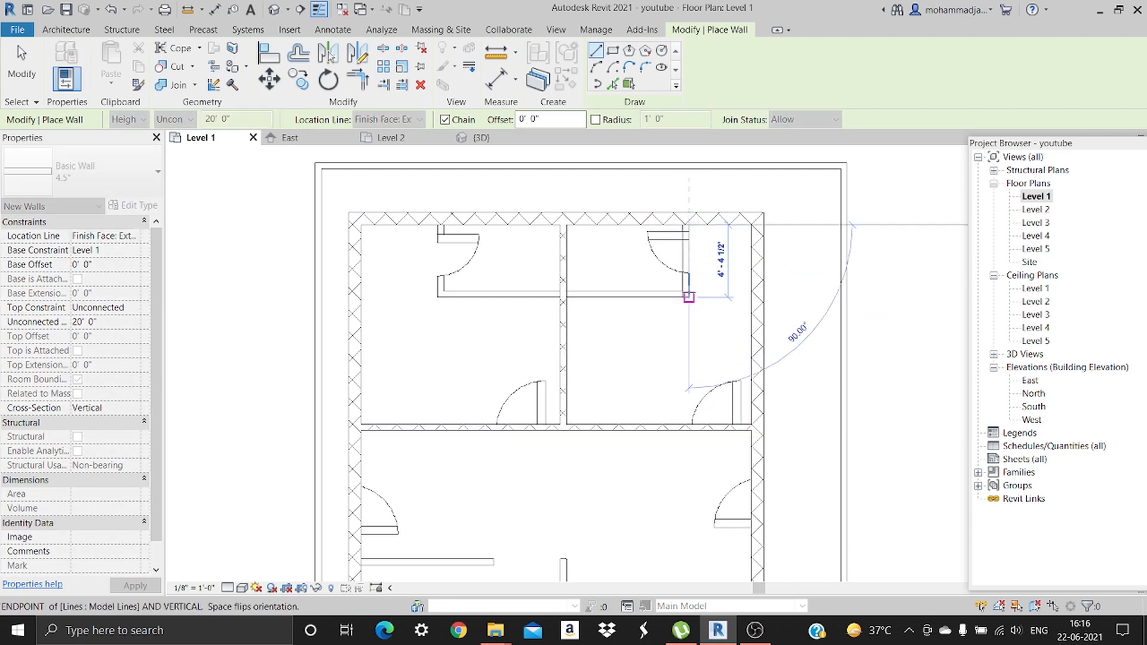
pyautogui.click(690, 295)
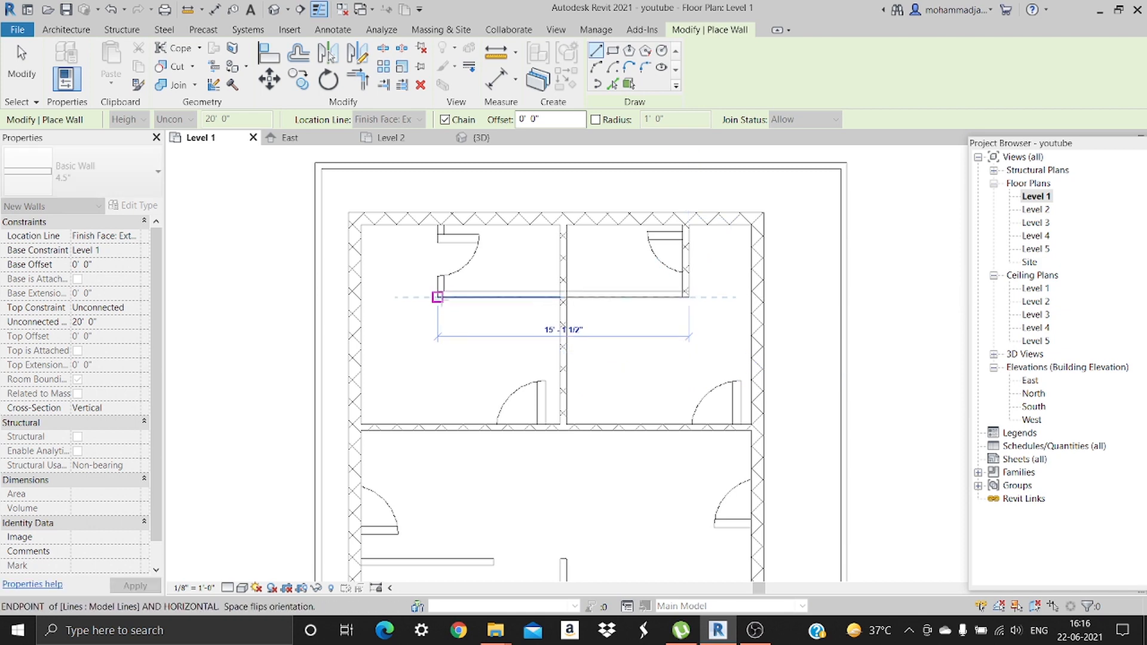
pyautogui.click(438, 297)
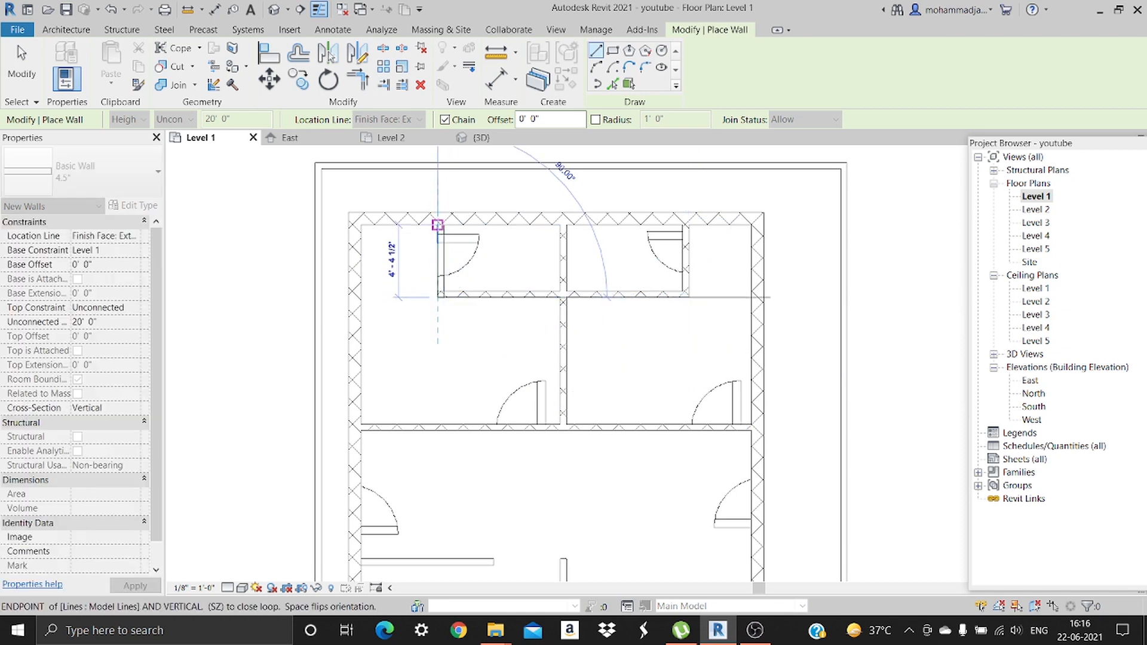
pyautogui.click(438, 224)
pyautogui.press('Escape')
pyautogui.press('Escape')
pyautogui.scroll(-3, 550, 323)
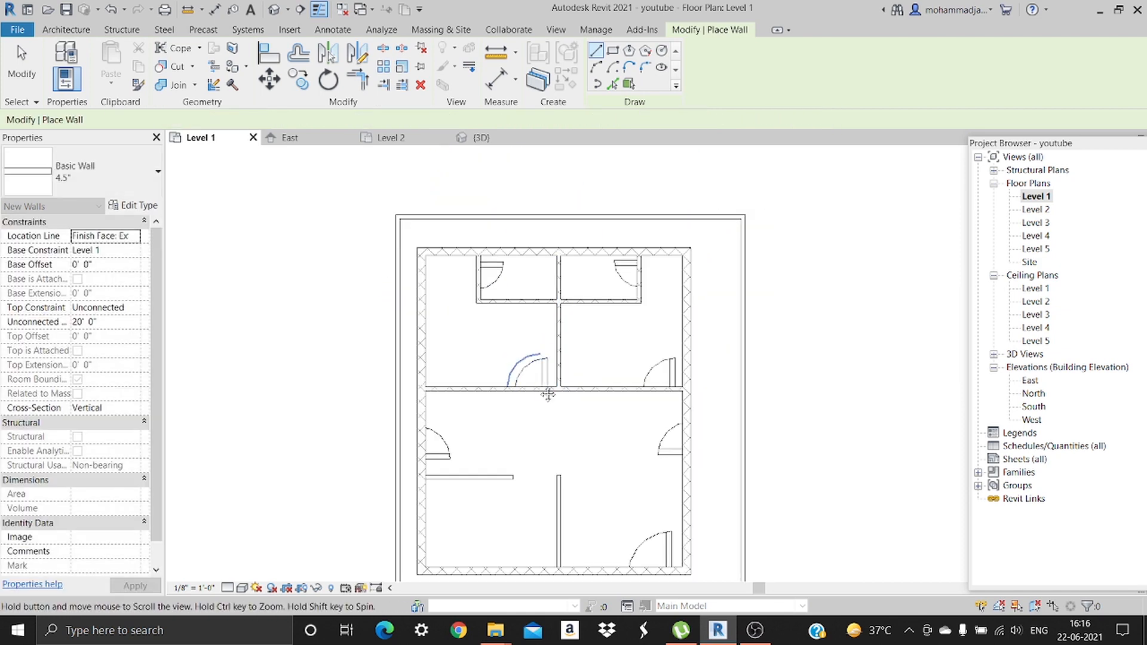
# Draw the vertical 4.5" stub wall in the lower half, from the lower exterior wall up along its plan line.
pyautogui.moveTo(547, 391); pyautogui.dragTo(588, 213, button='middle')
pyautogui.scroll(5, 589, 391)
pyautogui.scroll(2, 590, 391)
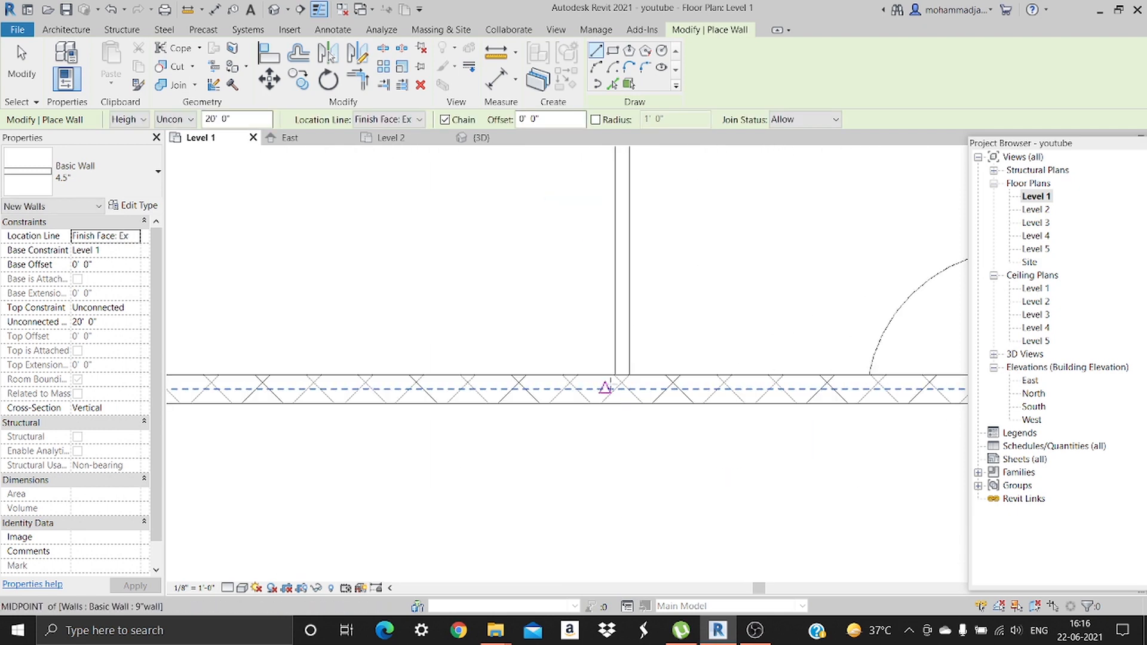
pyautogui.click(614, 376)
pyautogui.moveTo(609, 314); pyautogui.dragTo(596, 520, button='middle')
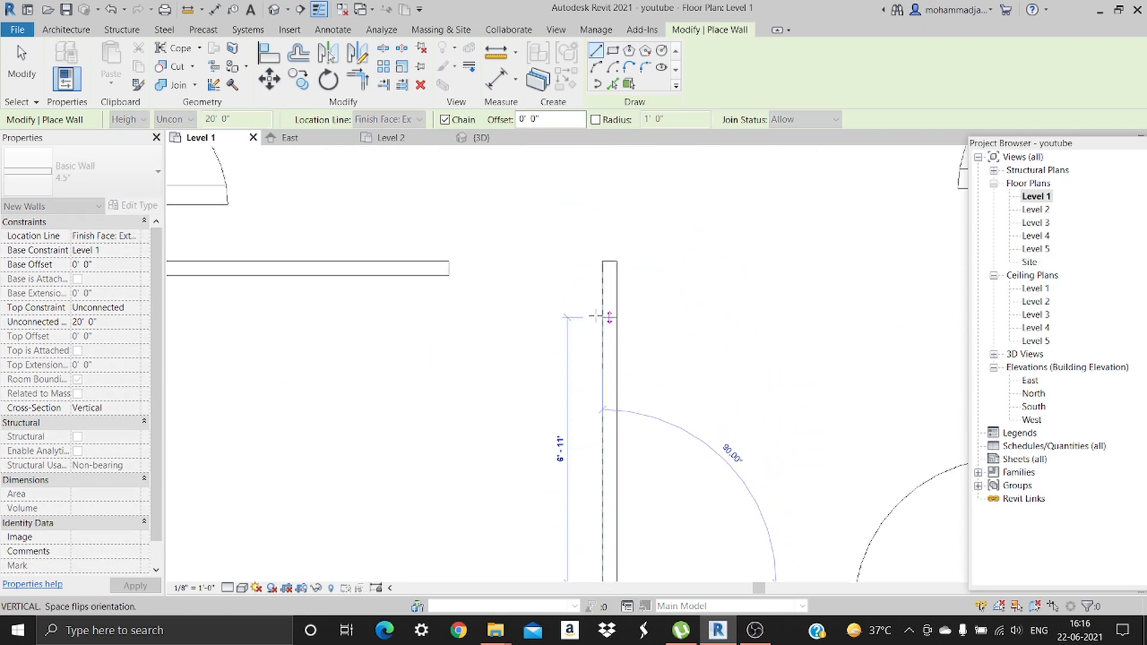
pyautogui.click(595, 254)
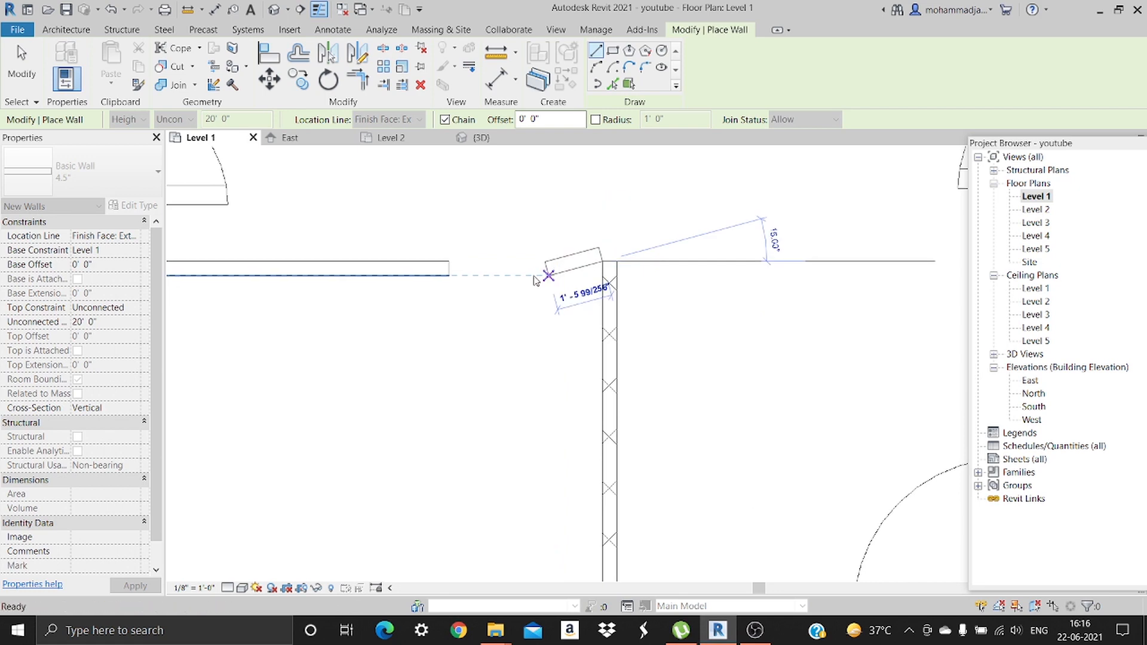
pyautogui.press('Escape')
# Draw the horizontal 4.5" stub wall about 8' 4 1/2" long, ending at the left exterior wall, and finish the wall chain.
pyautogui.moveTo(407, 292); pyautogui.dragTo(731, 329, button='middle')
pyautogui.click(466, 312)
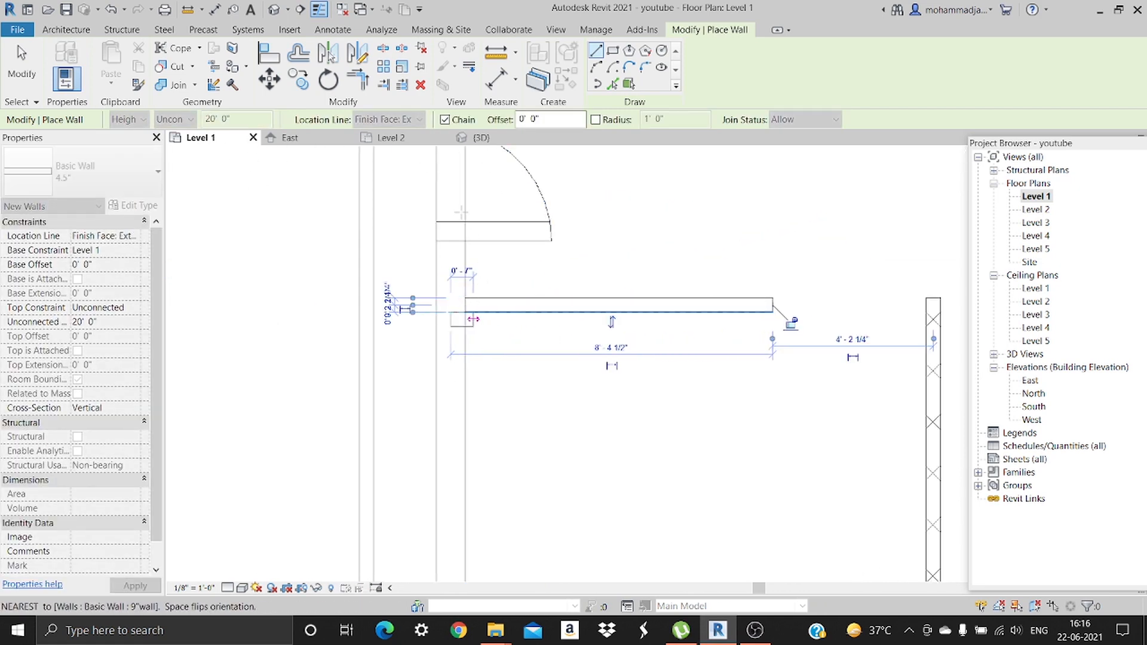
pyautogui.press('Escape')
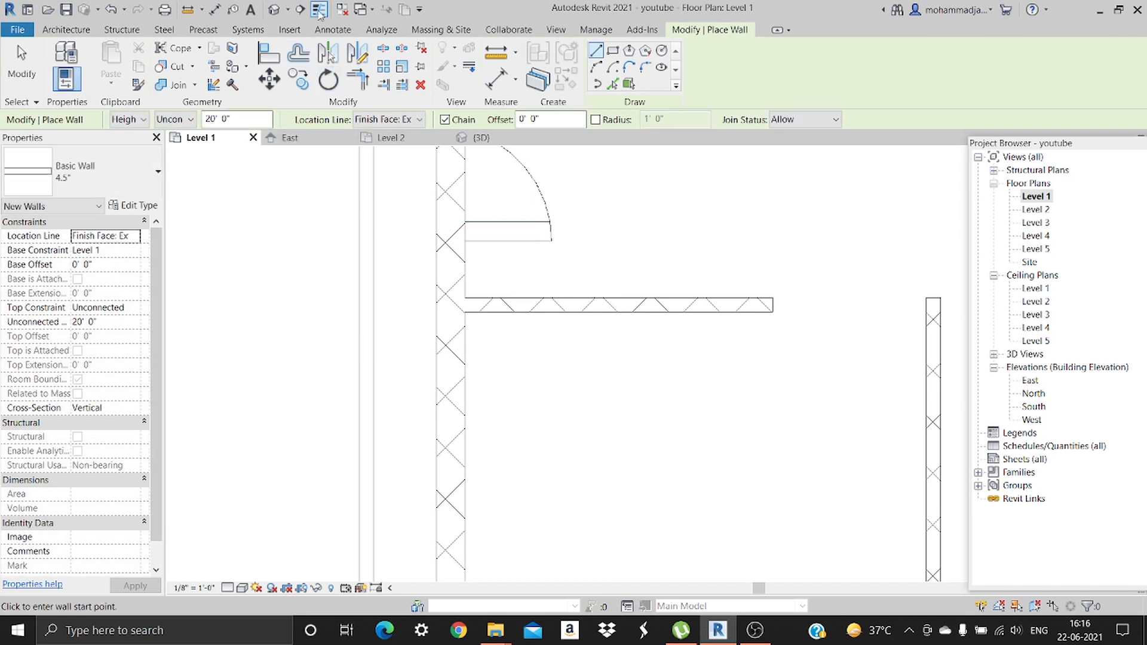
# Leave wall placement and examine the exterior and partition walls in the 3D view from several angles and distances.
pyautogui.click(274, 10)
pyautogui.press('Escape')
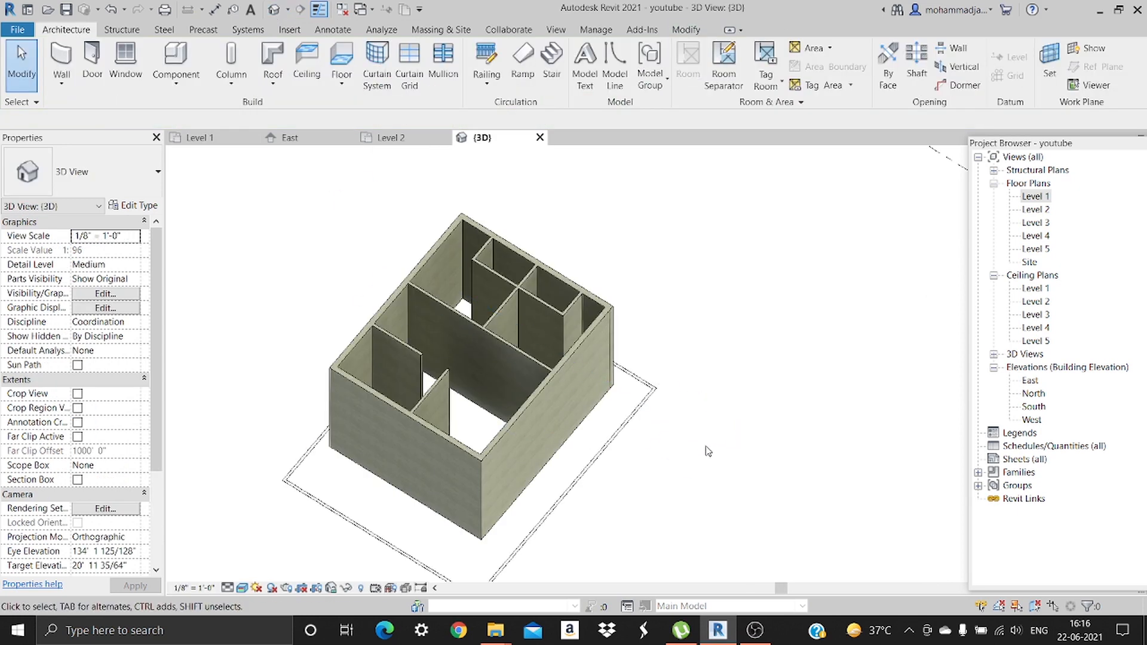
pyautogui.keyDown('shift'); pyautogui.moveTo(665, 487); pyautogui.dragTo(263, 343, button='middle'); pyautogui.keyUp('shift')
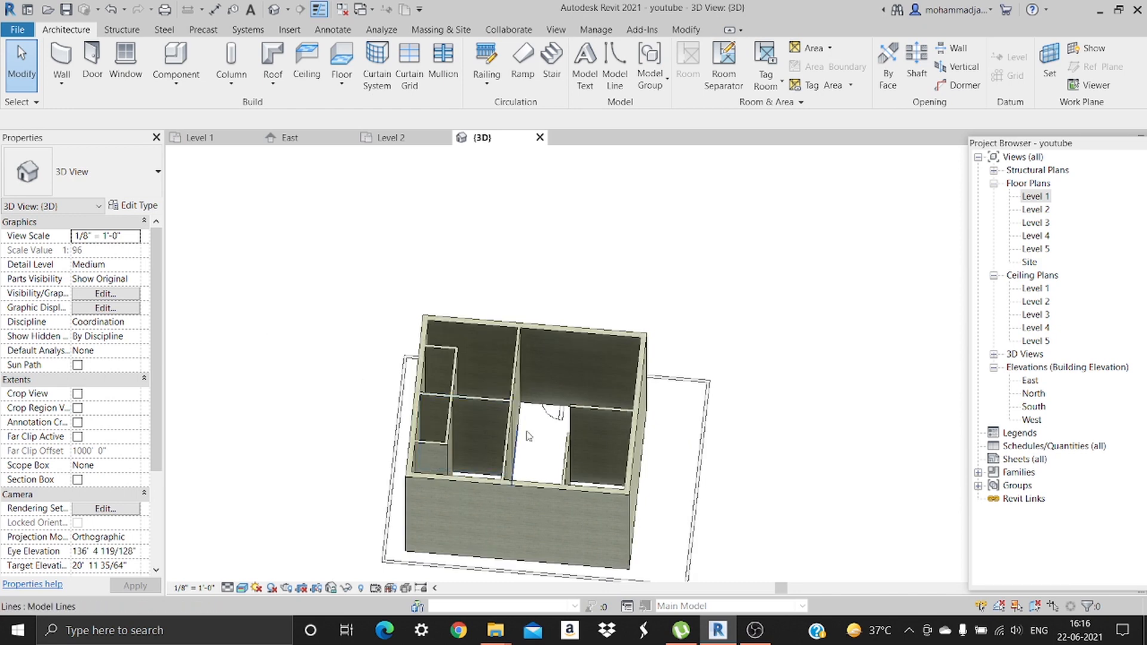
pyautogui.keyDown('shift'); pyautogui.moveTo(763, 413); pyautogui.dragTo(481, 395, button='middle'); pyautogui.keyUp('shift')
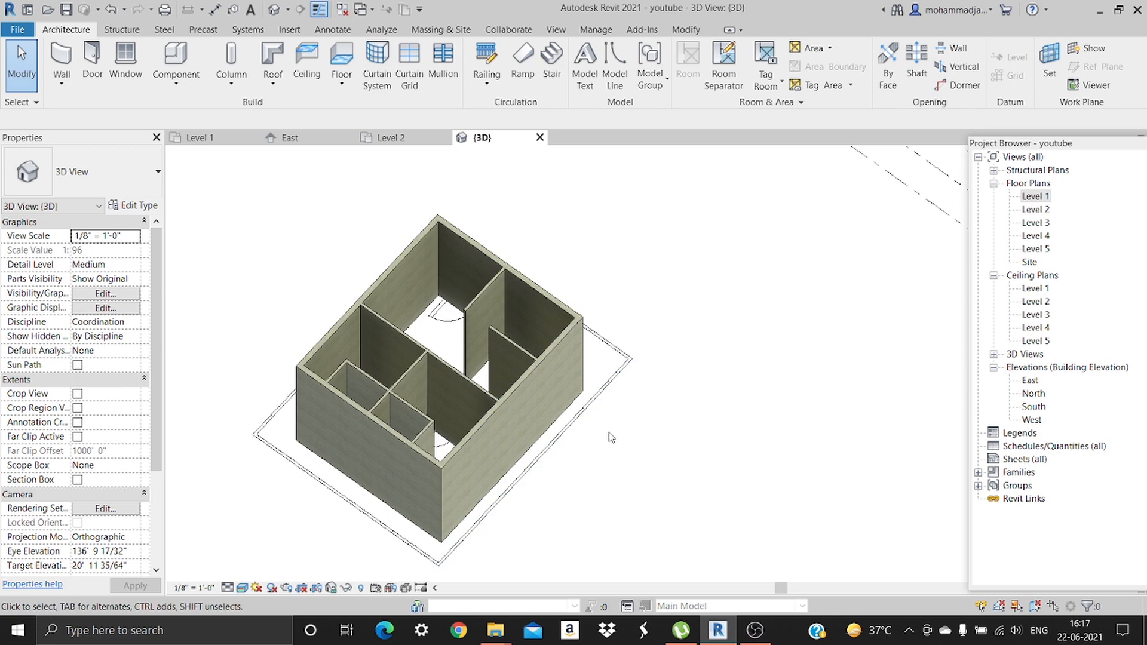
pyautogui.scroll(5, 487, 433)
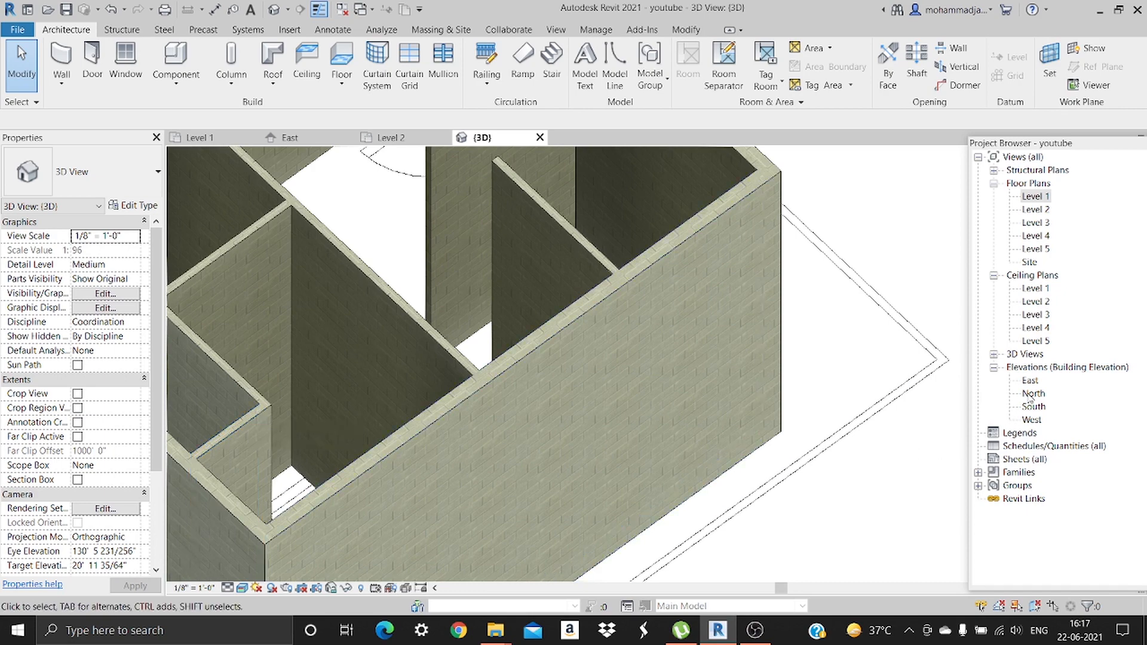
pyautogui.scroll(-3, 589, 491)
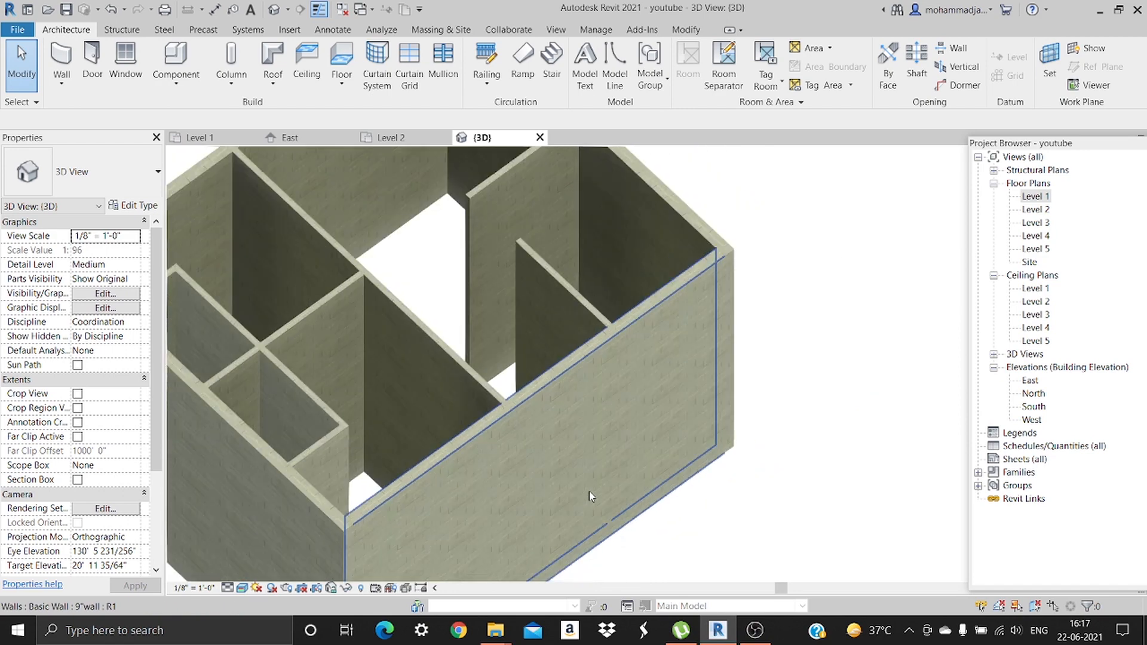
pyautogui.scroll(2, 589, 491)
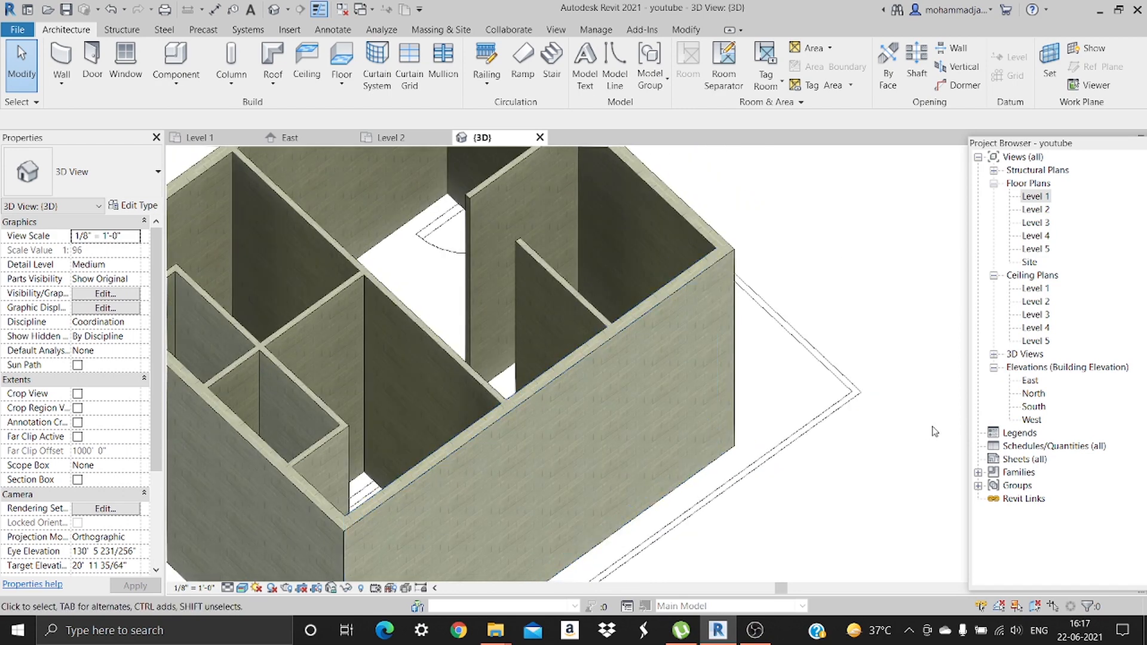
# In the East elevation, set the unconnected height of the east 9" exterior wall to 10' 0".
pyautogui.doubleClick(1031, 383)
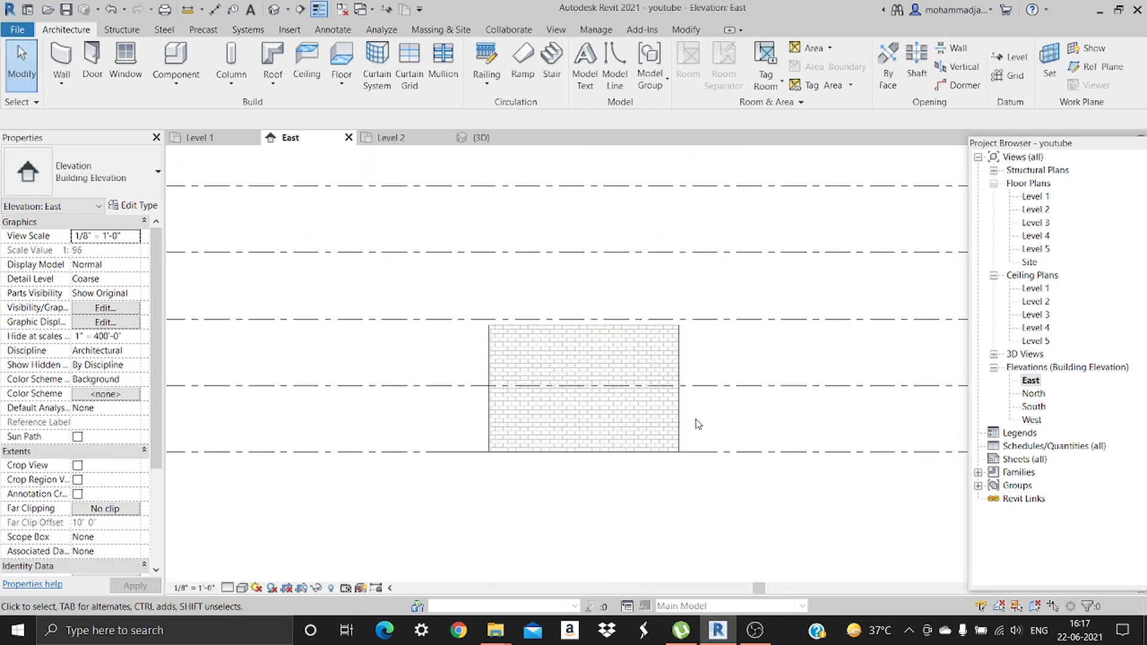
pyautogui.moveTo(676, 414); pyautogui.dragTo(461, 304, button='middle')
pyautogui.scroll(1, 789, 286)
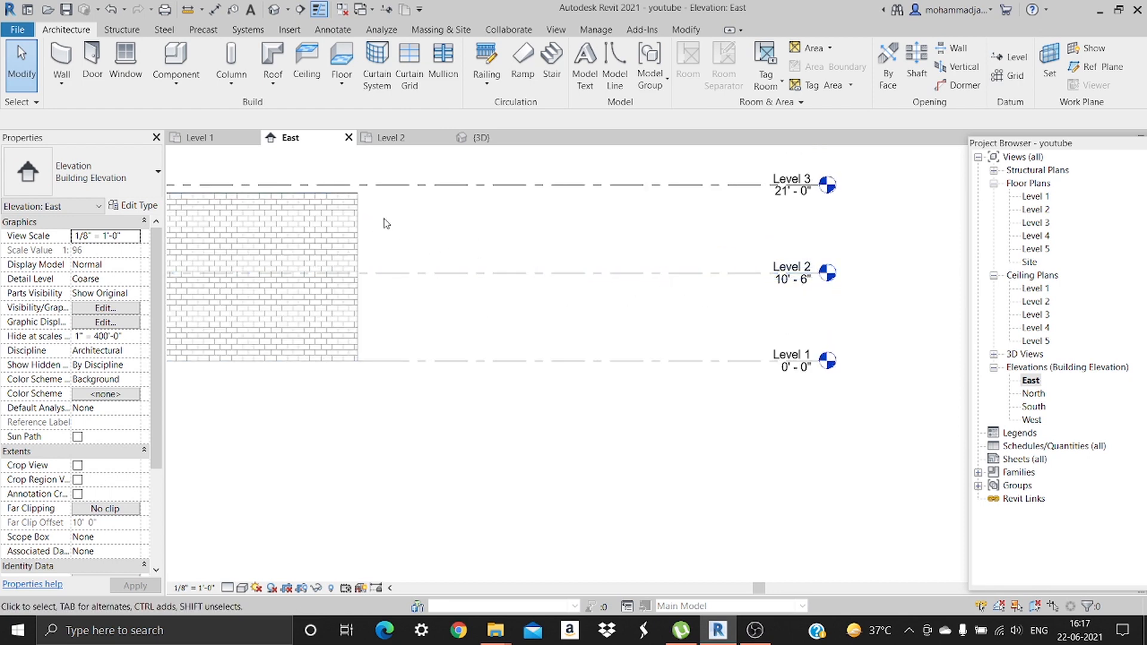
pyautogui.moveTo(409, 232); pyautogui.dragTo(535, 276, button='middle')
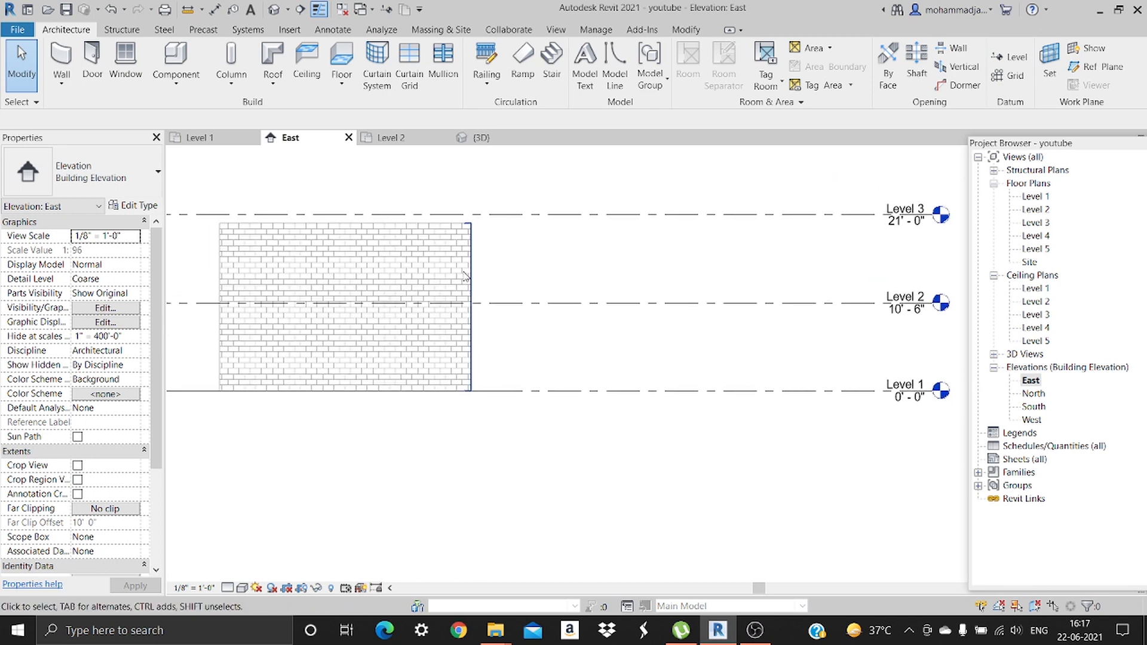
pyautogui.click(378, 229)
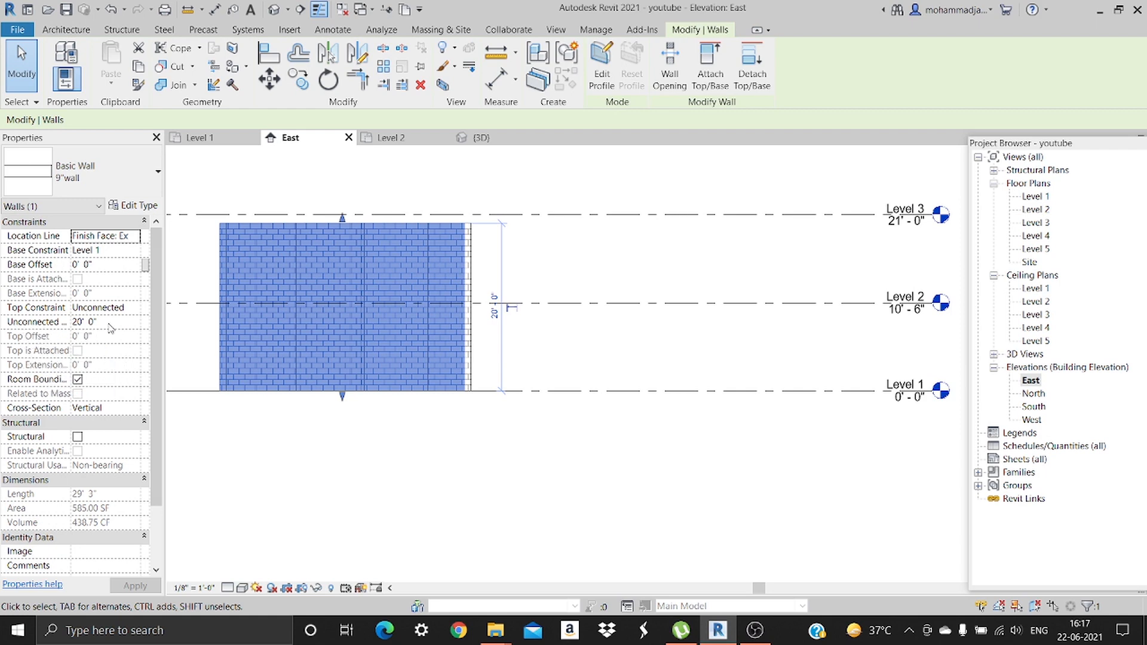
pyautogui.click(115, 321)
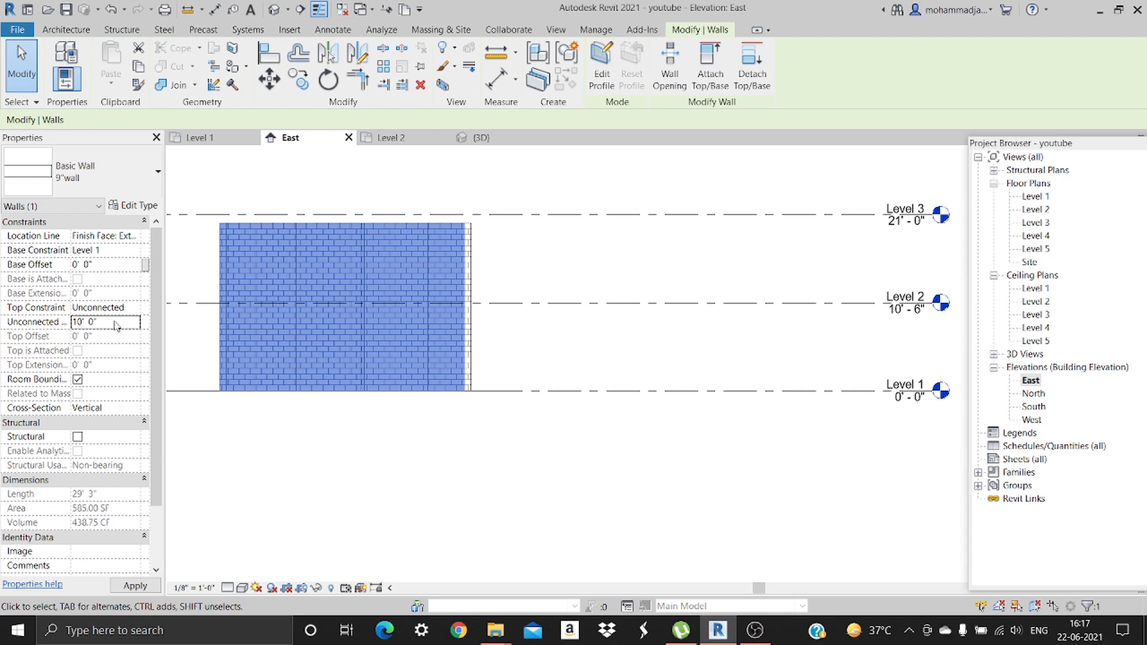
pyautogui.press('Return')
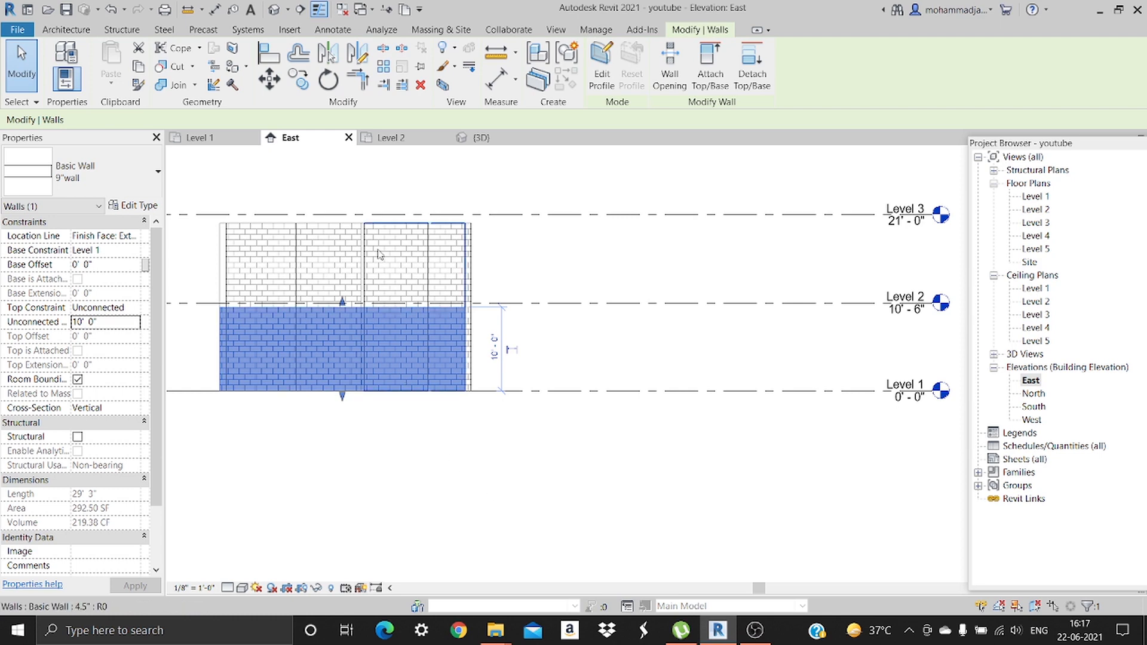
# In the 3D view, use Match Type to apply the lowered exterior wall's properties to the other three exterior walls, and leave the command.
pyautogui.click(275, 11)
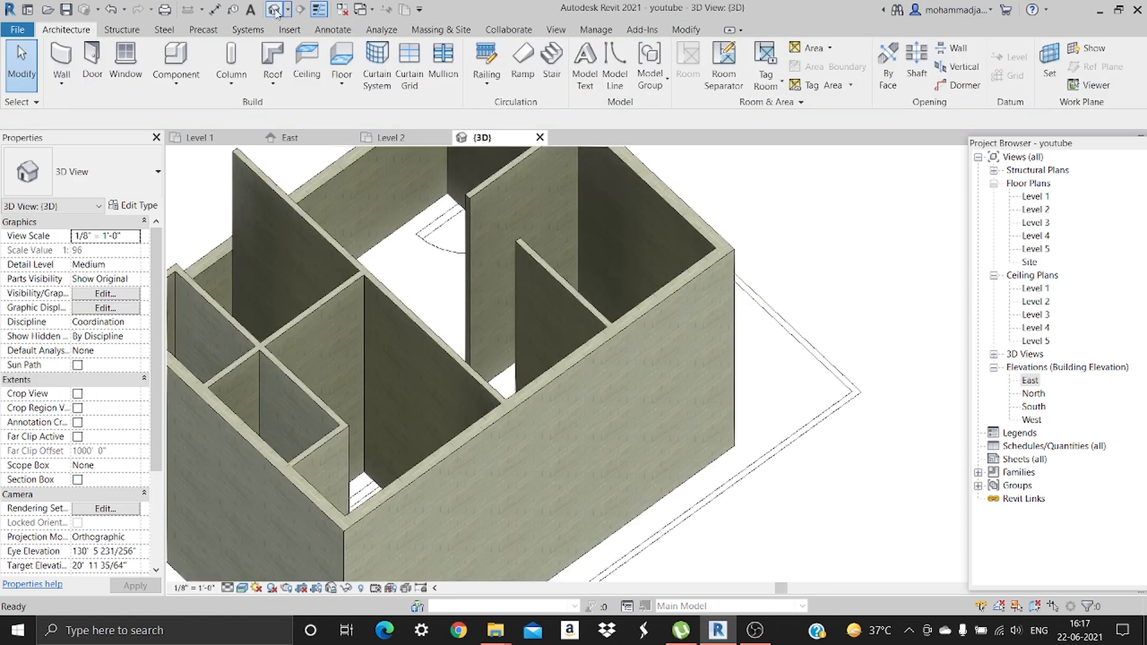
pyautogui.keyDown('shift'); pyautogui.moveTo(581, 348); pyautogui.dragTo(448, 322, button='middle'); pyautogui.keyUp('shift')
pyautogui.scroll(-4, 447, 323)
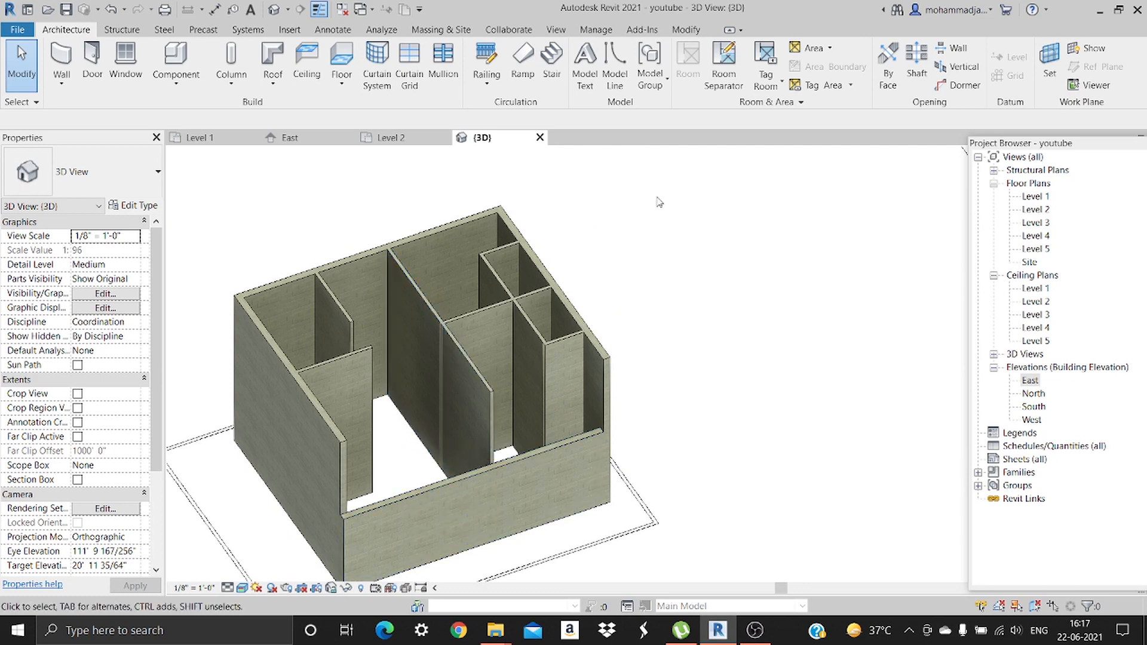
pyautogui.click(686, 30)
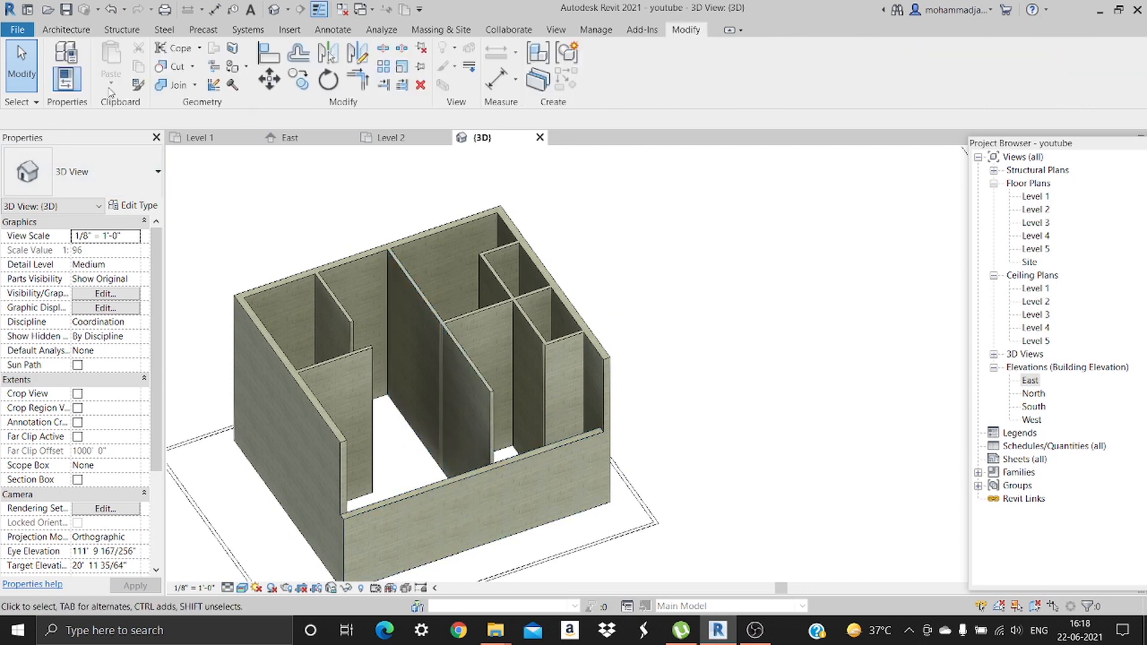
pyautogui.click(137, 86)
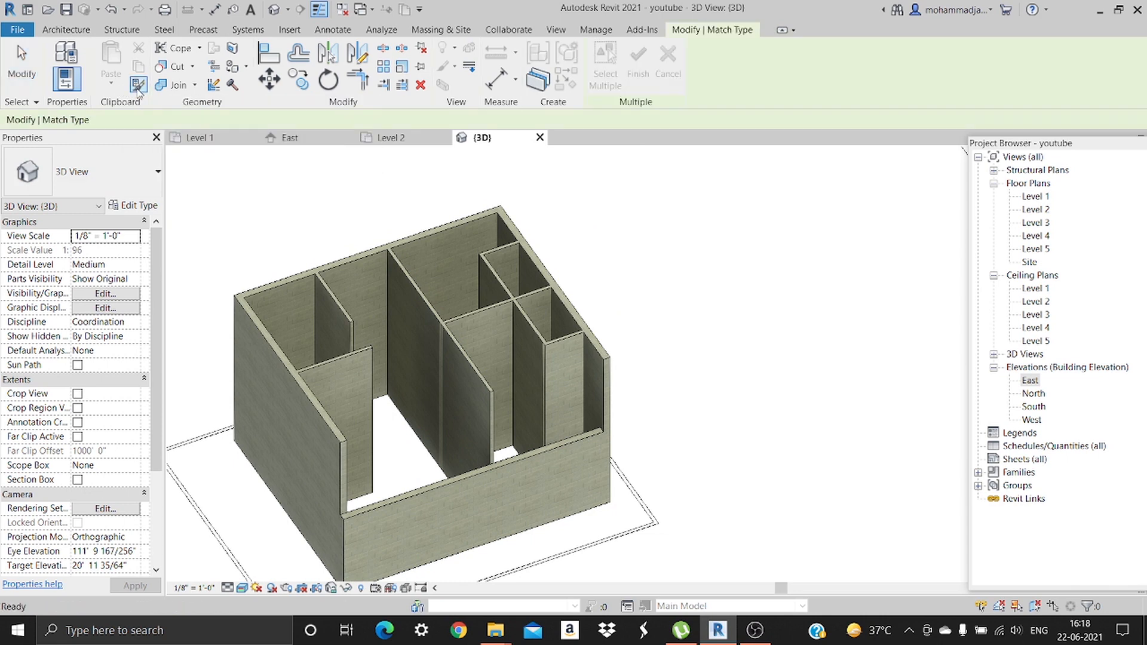
pyautogui.click(378, 508)
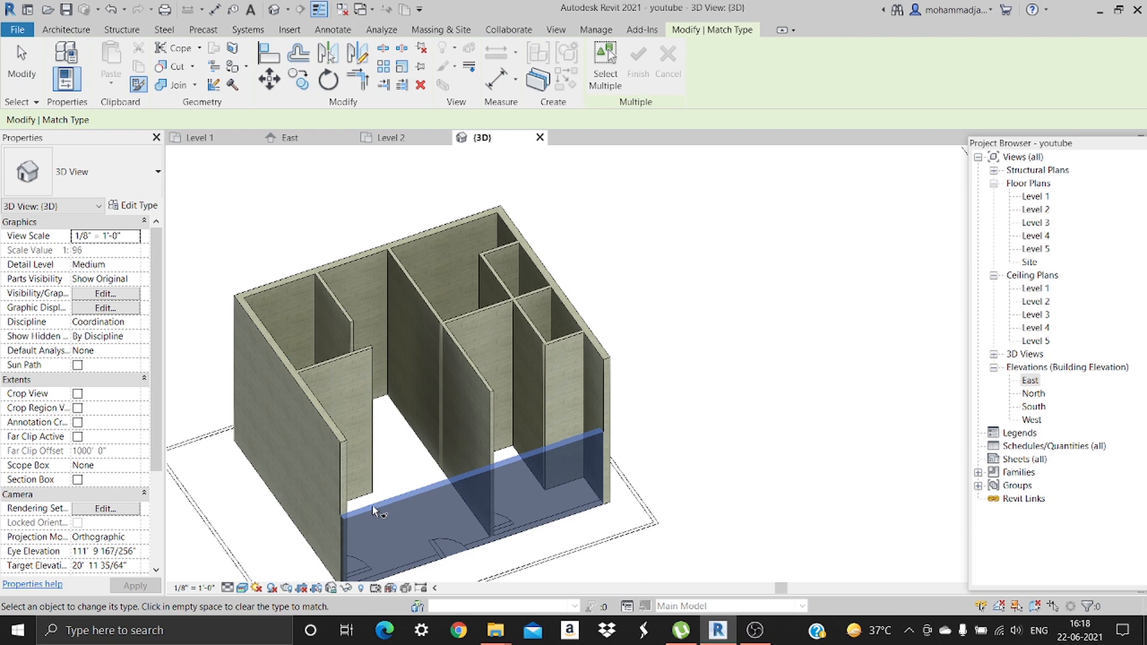
pyautogui.click(338, 457)
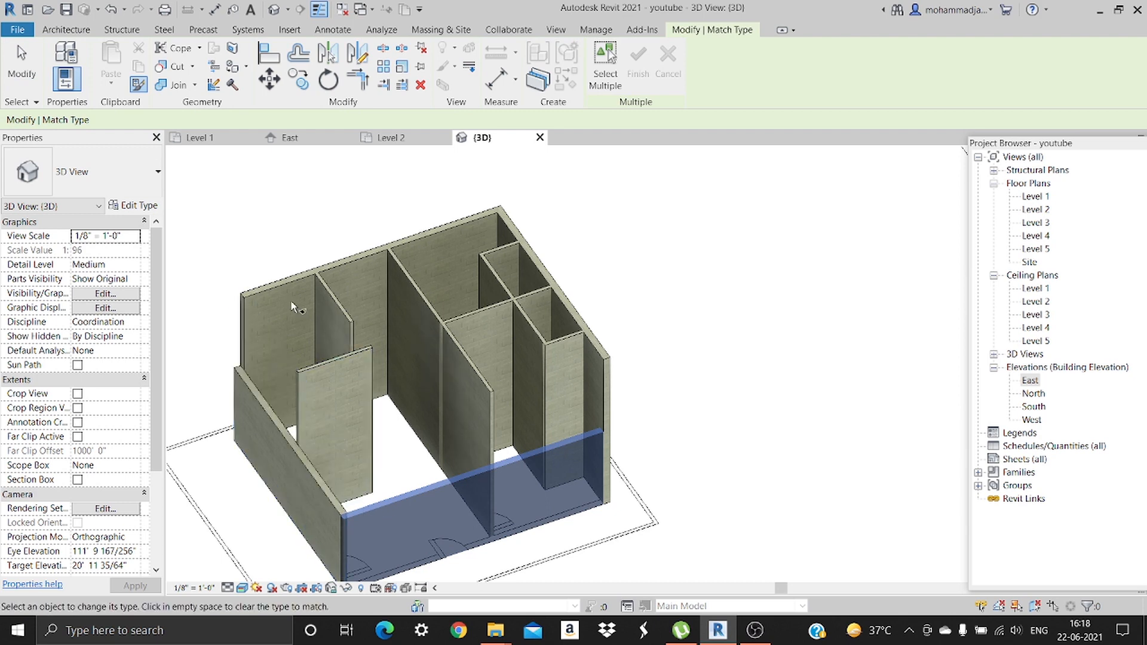
pyautogui.click(278, 285)
pyautogui.click(540, 271)
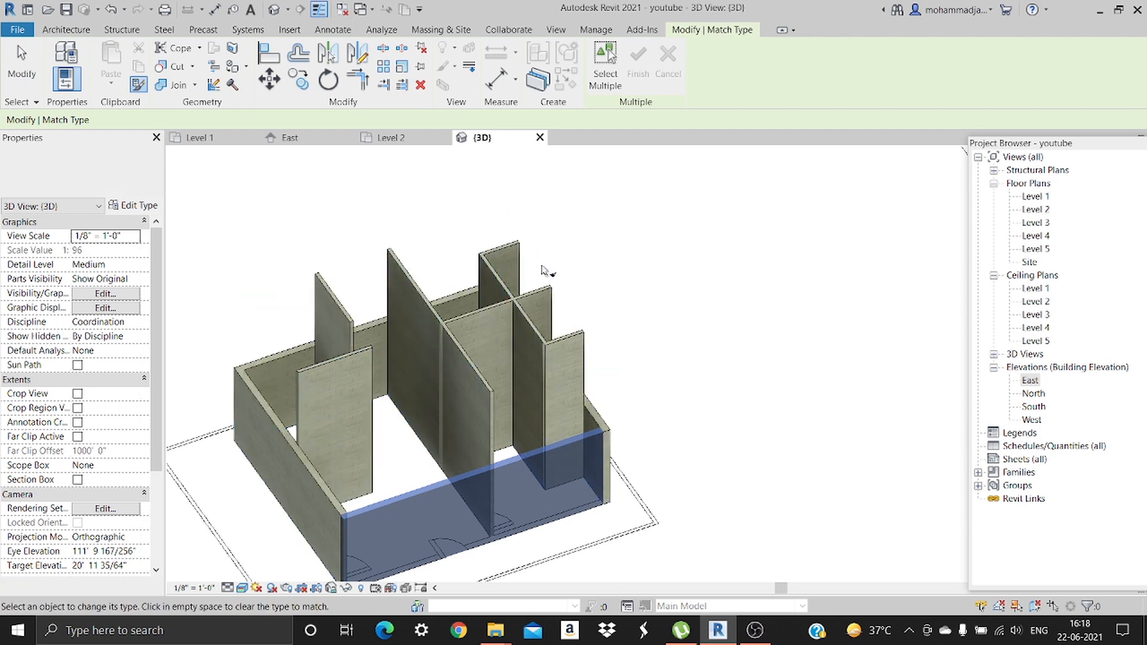
pyautogui.keyDown('shift'); pyautogui.moveTo(668, 429); pyautogui.dragTo(355, 476, button='middle'); pyautogui.keyUp('shift')
pyautogui.keyDown('shift'); pyautogui.moveTo(708, 464); pyautogui.dragTo(241, 461, button='middle'); pyautogui.keyUp('shift')
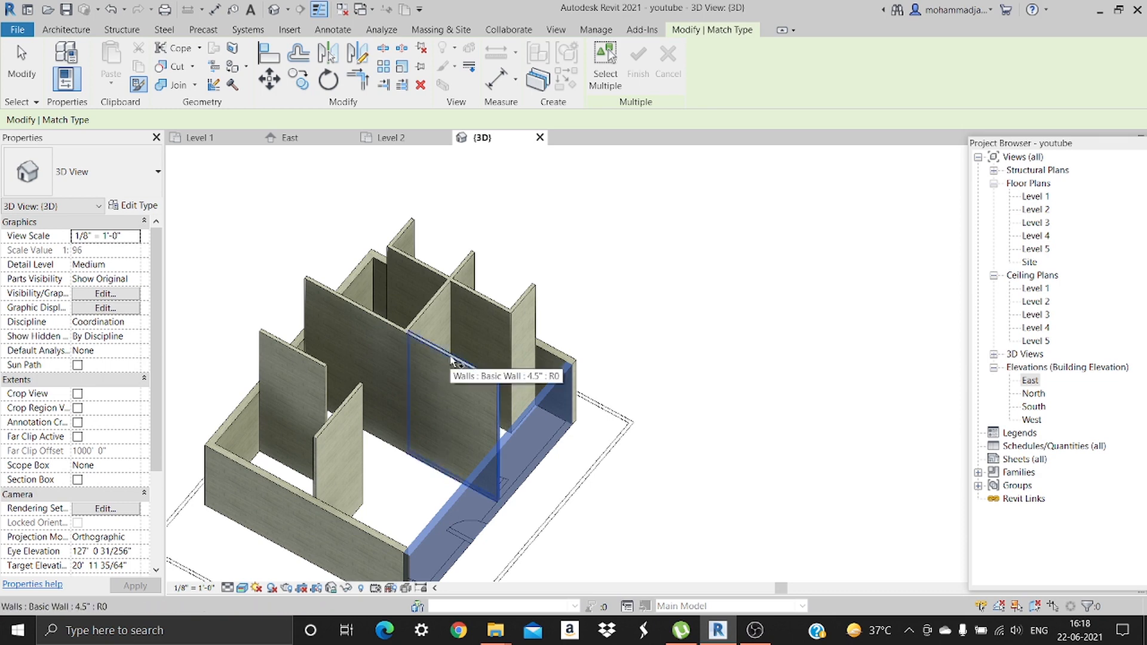
pyautogui.scroll(4, 493, 438)
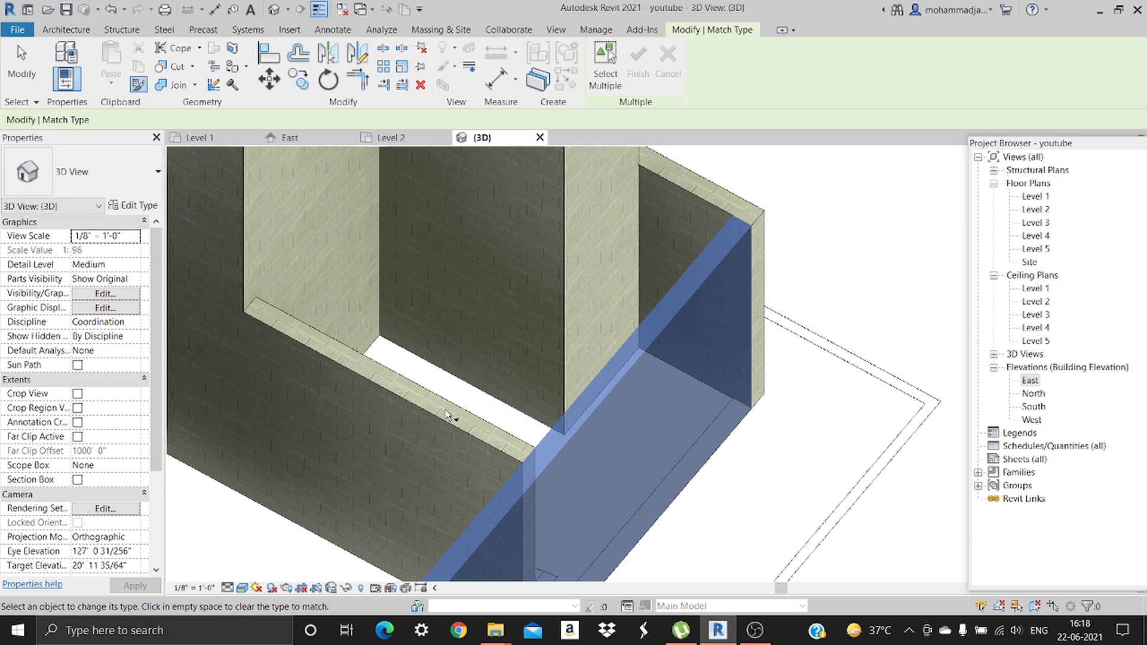
pyautogui.scroll(-10, 454, 418)
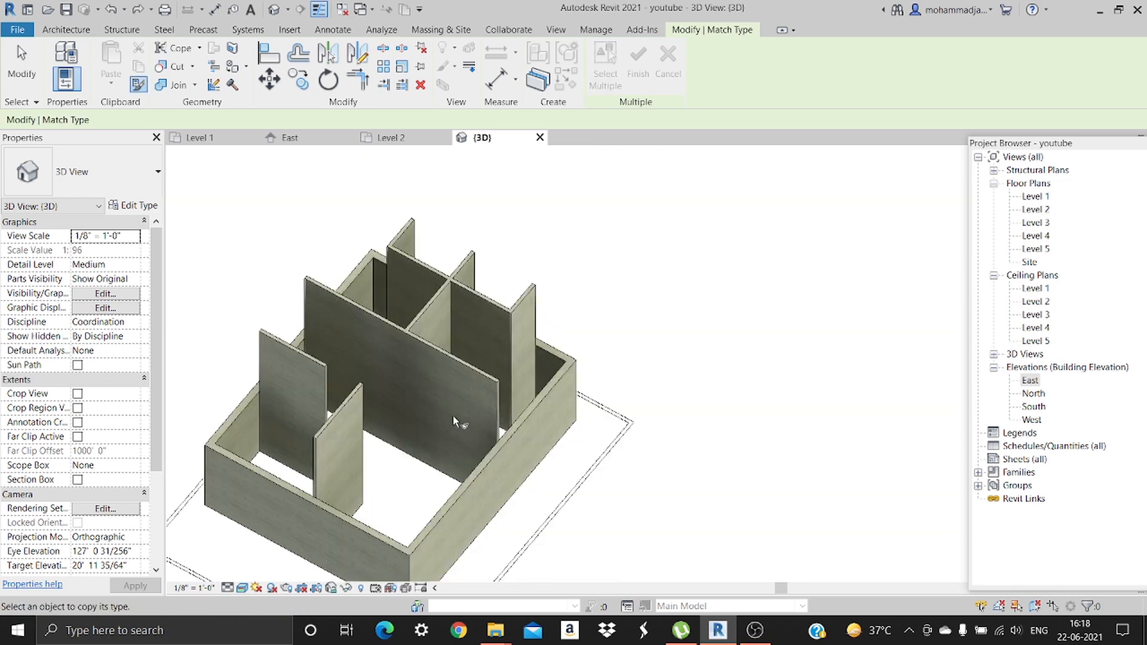
pyautogui.press('Escape')
pyautogui.press('Escape')
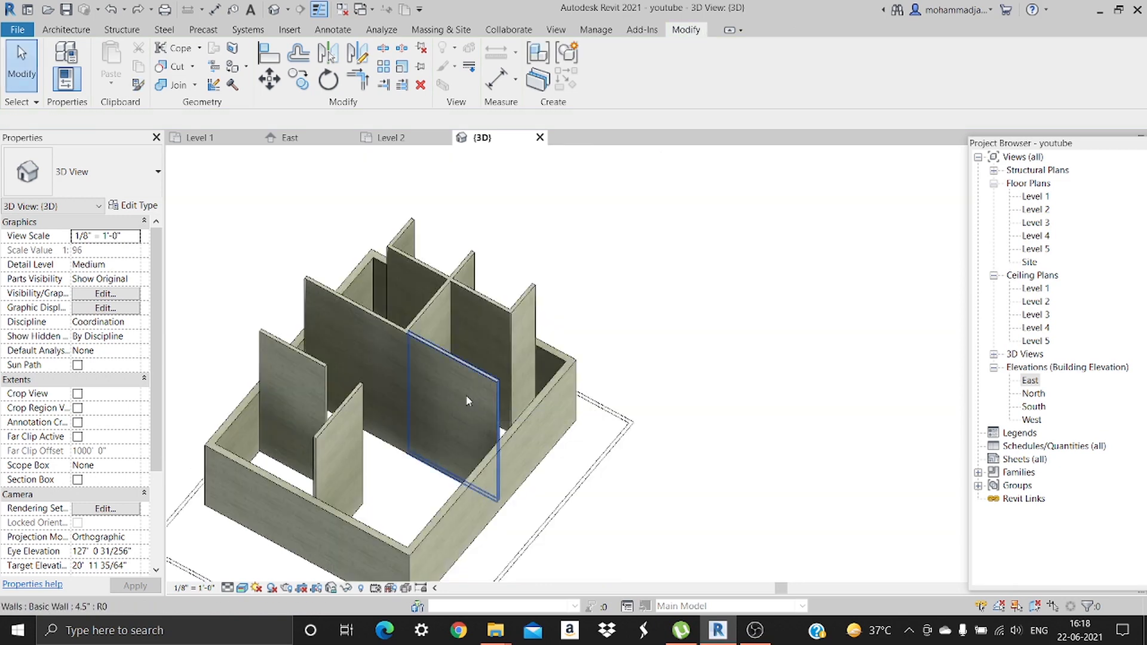
# Set the unconnected height of the 4.5" cross wall that meets the lowered east exterior wall to 10' 0".
pyautogui.click(463, 377)
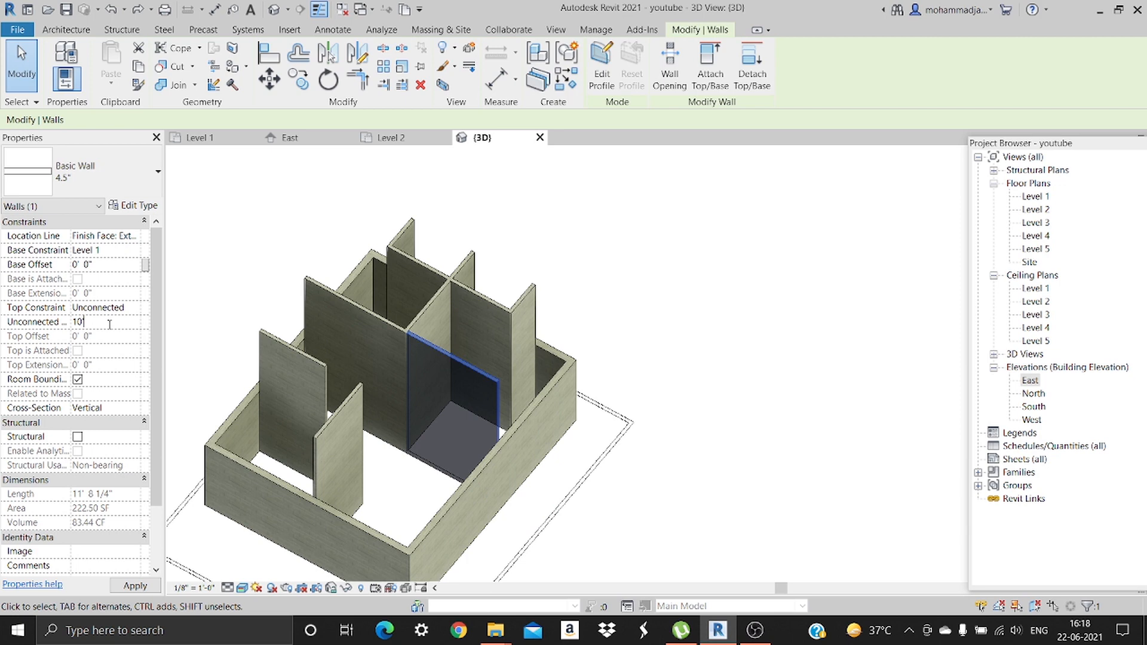
pyautogui.click(110, 323)
pyautogui.write('10')
pyautogui.press('Return')
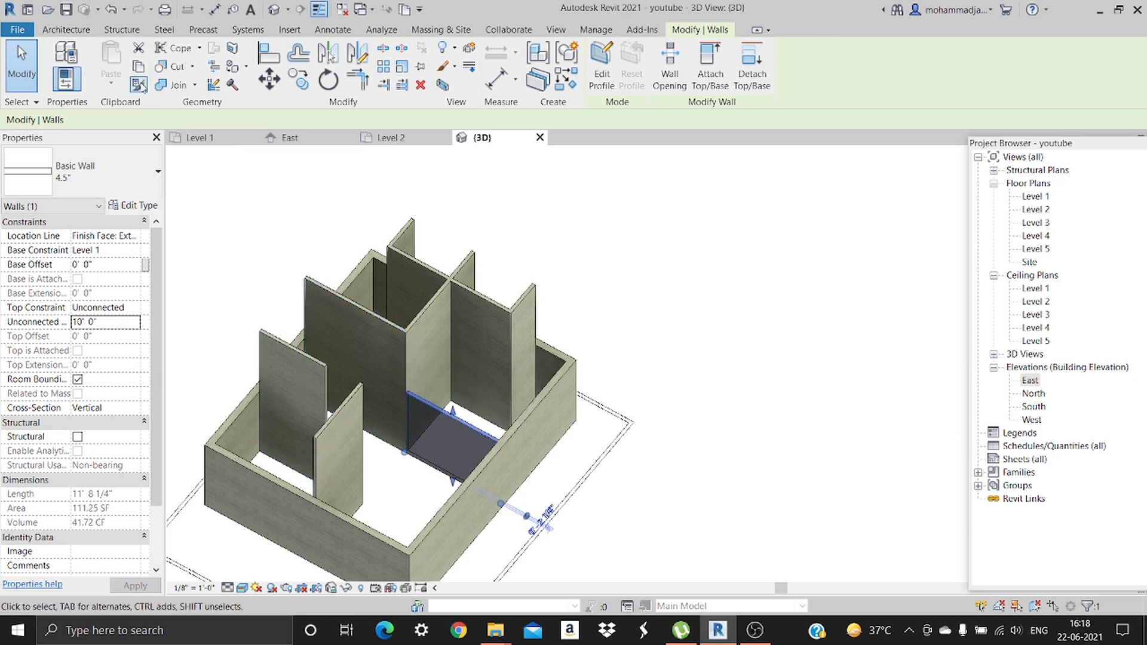
# Use Match Type to apply the lowered 4.5" wall's properties to all remaining partitions, and check the walls from several angles.
pyautogui.click(139, 84)
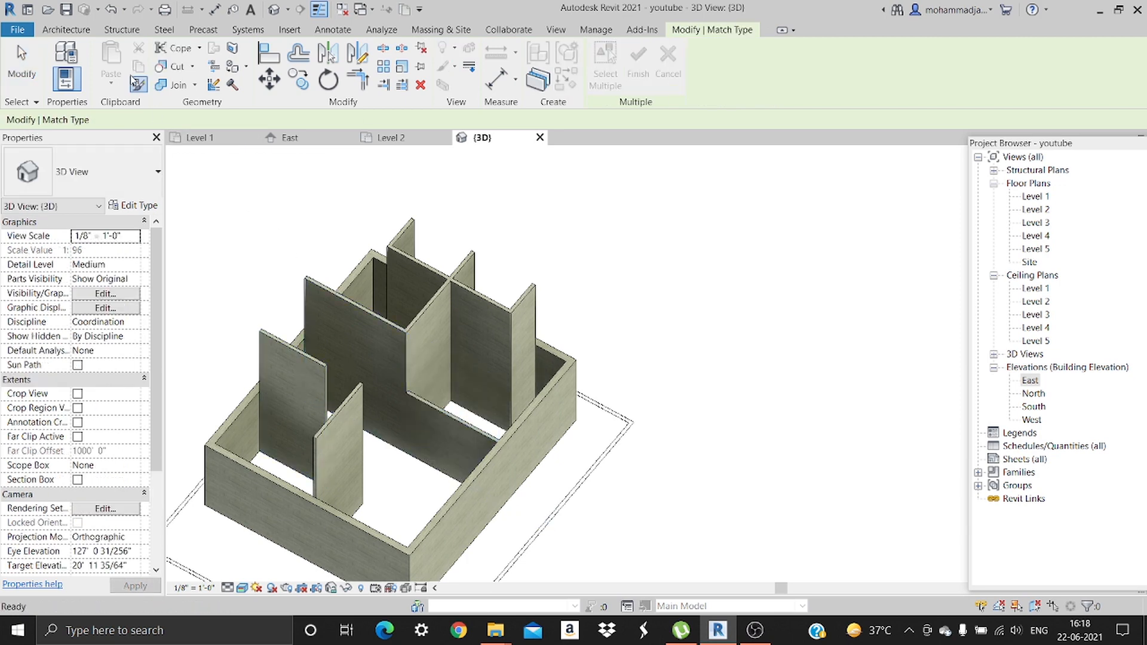
pyautogui.click(442, 412)
pyautogui.click(429, 302)
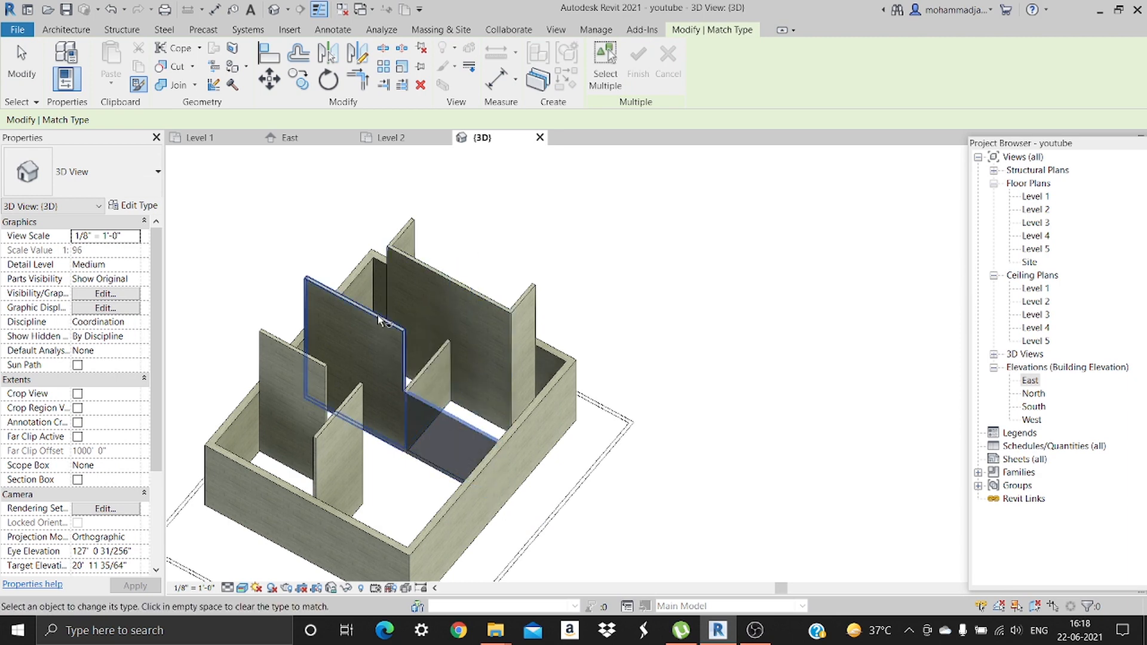
pyautogui.click(378, 314)
pyautogui.click(302, 356)
pyautogui.click(330, 412)
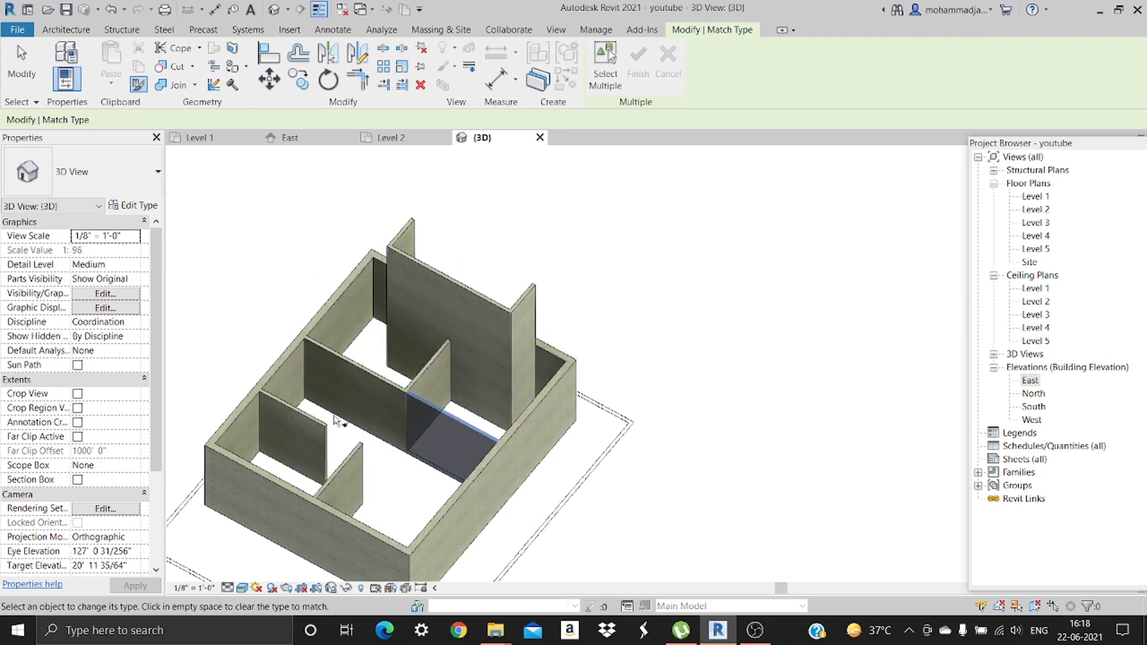
pyautogui.click(442, 301)
pyautogui.click(517, 318)
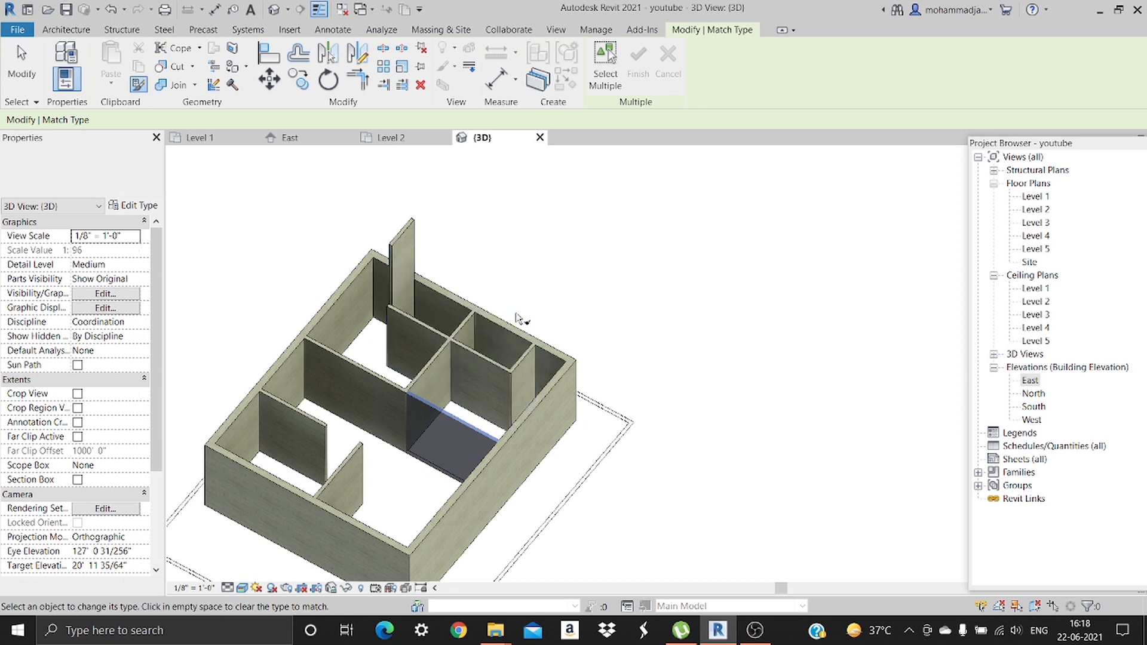
pyautogui.click(397, 246)
pyautogui.click(533, 472)
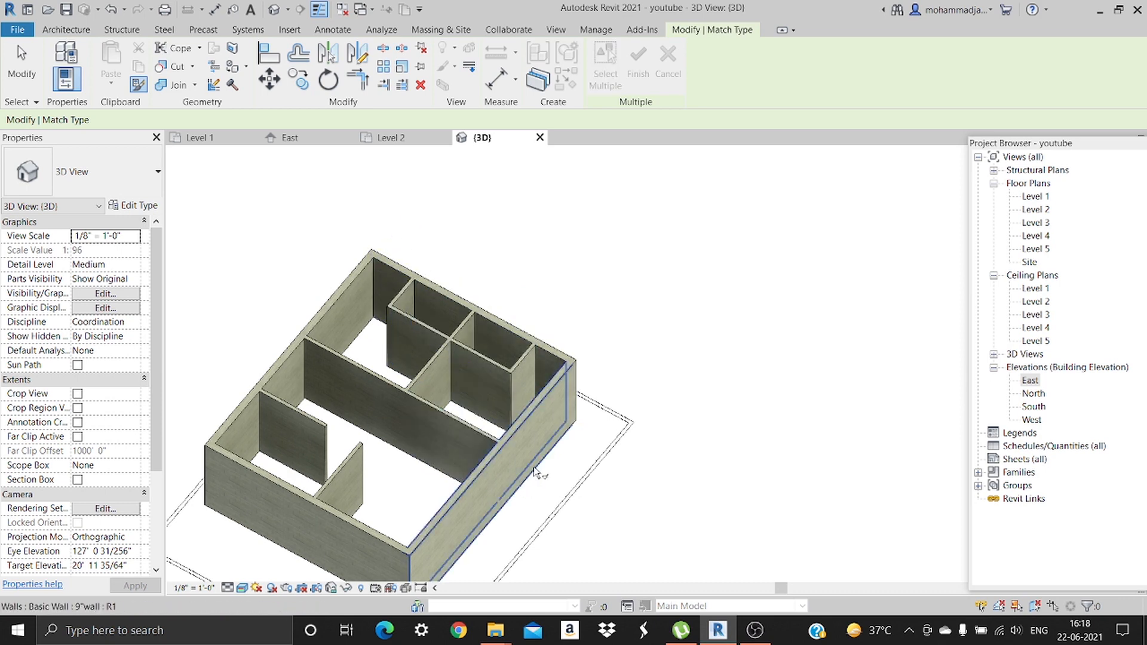
pyautogui.keyDown('shift'); pyautogui.moveTo(652, 438); pyautogui.dragTo(504, 366, button='middle'); pyautogui.keyUp('shift')
pyautogui.keyDown('shift'); pyautogui.moveTo(678, 404); pyautogui.dragTo(757, 337, button='middle'); pyautogui.keyUp('shift')
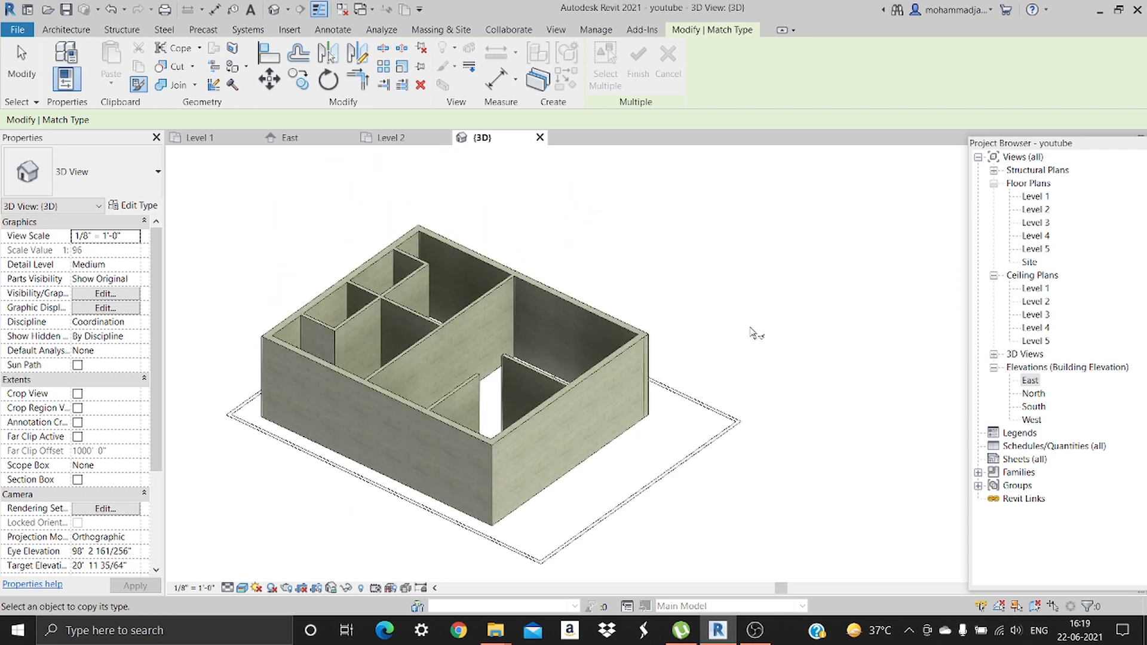